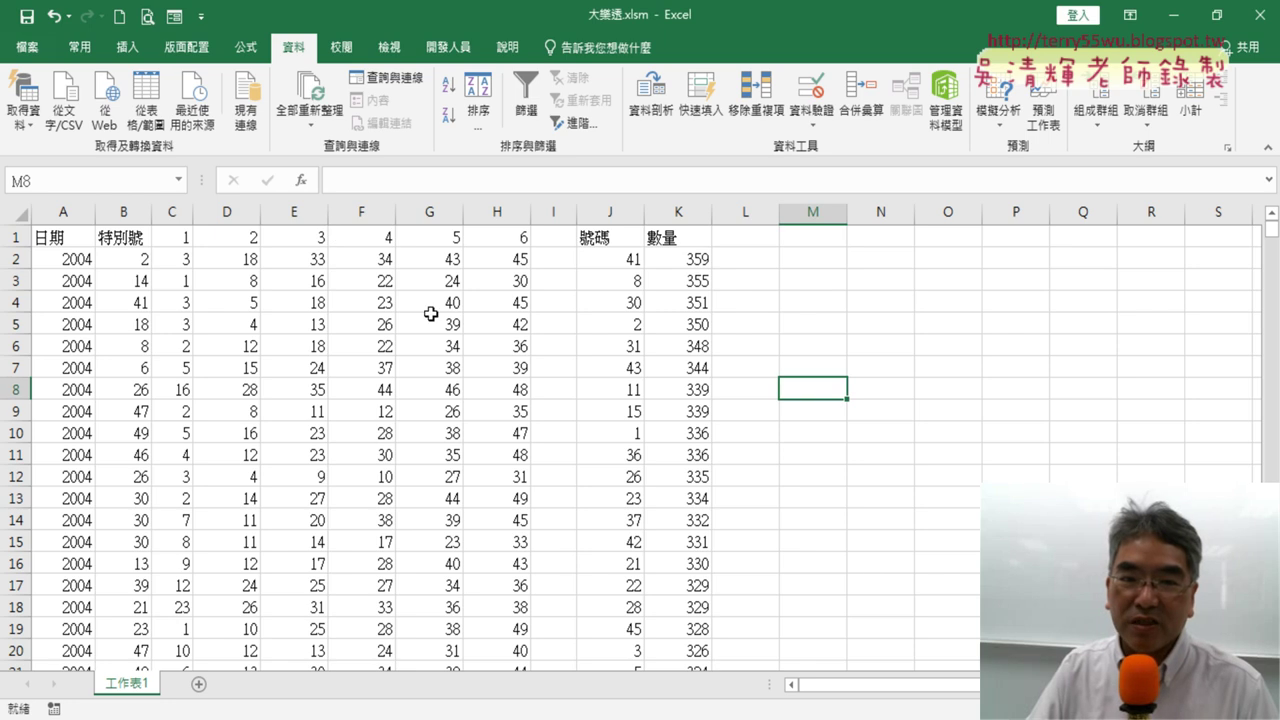
Select ball columns B–H and open K2's COUNTIF formula for inspection
drag(123, 212, 489, 225)
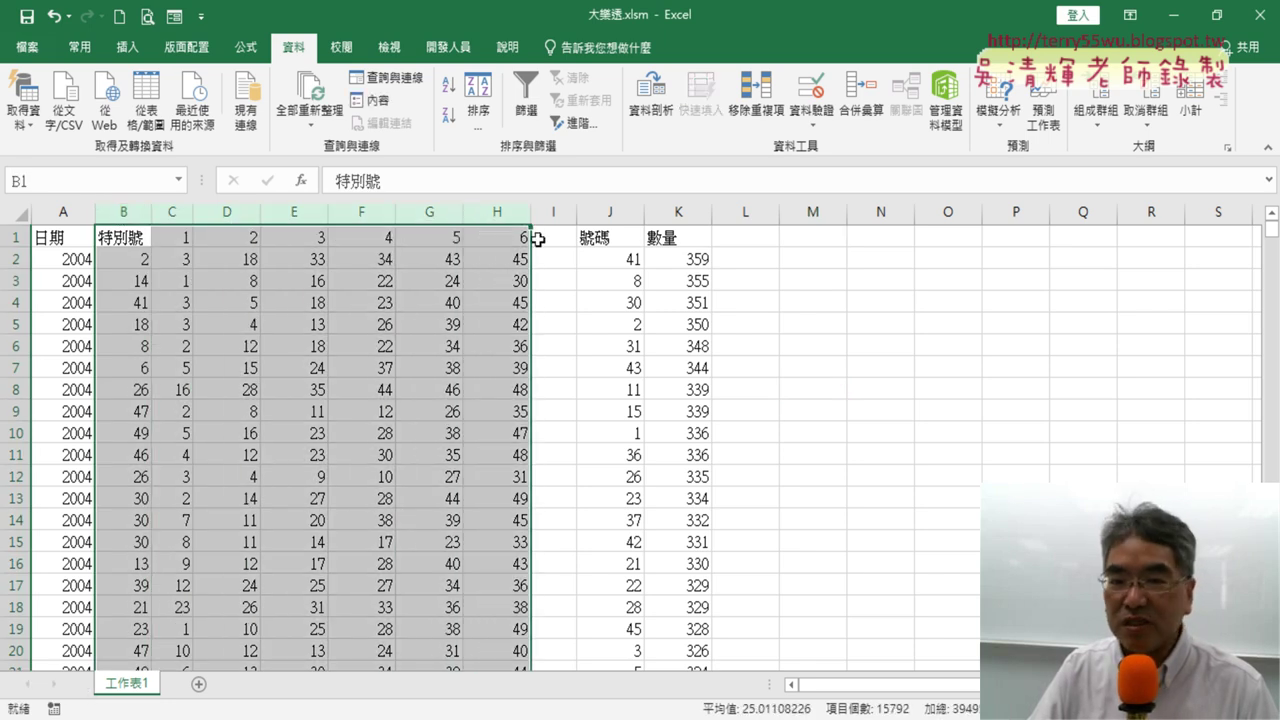
click(681, 259)
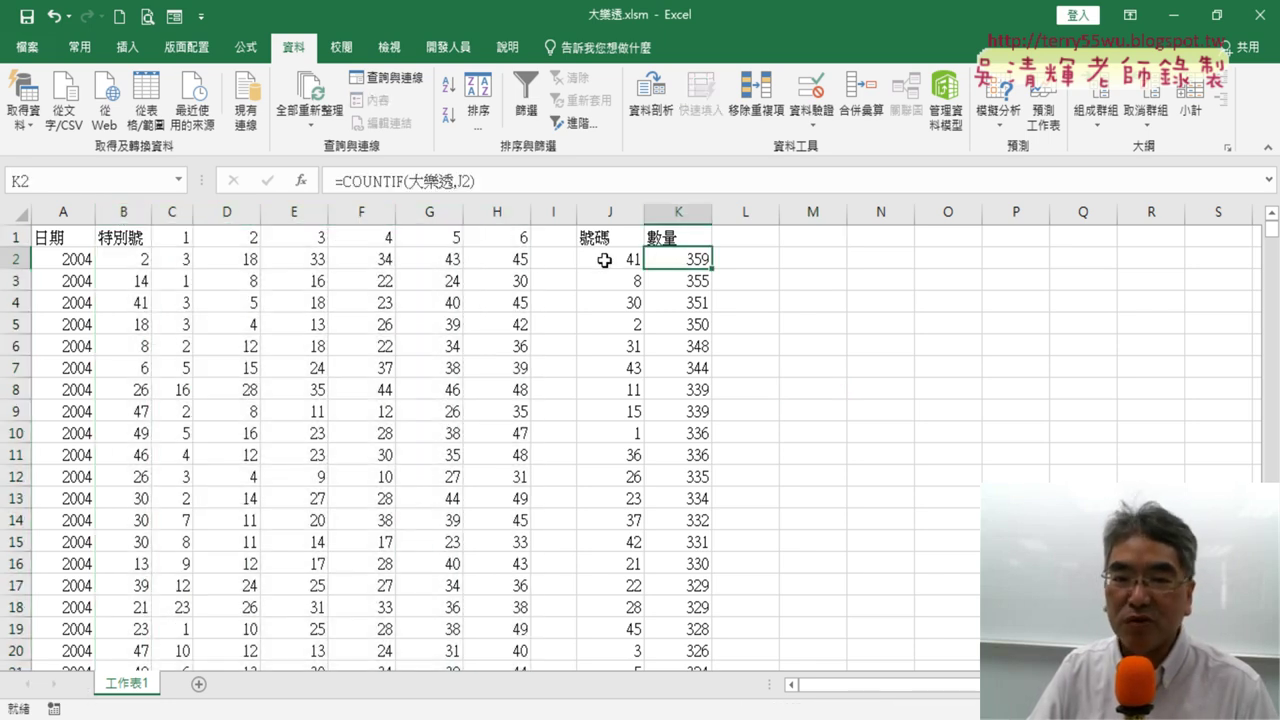
click(603, 261)
click(672, 262)
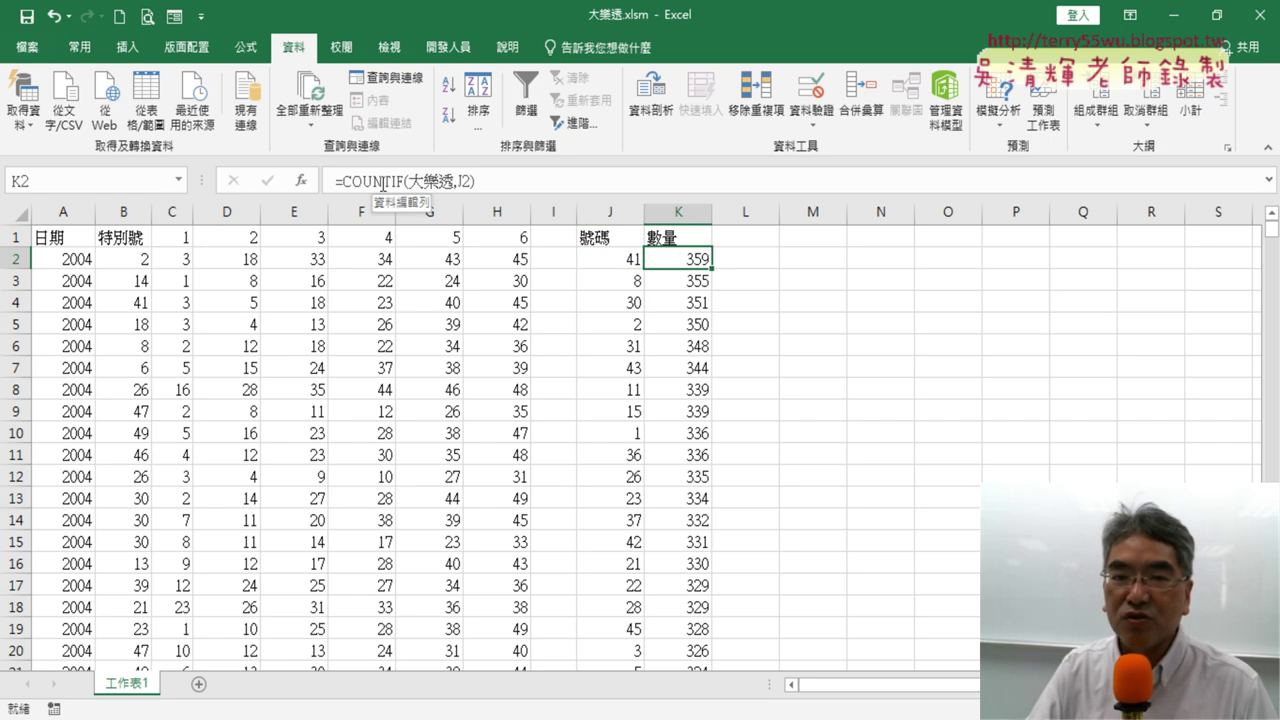
key(F2)
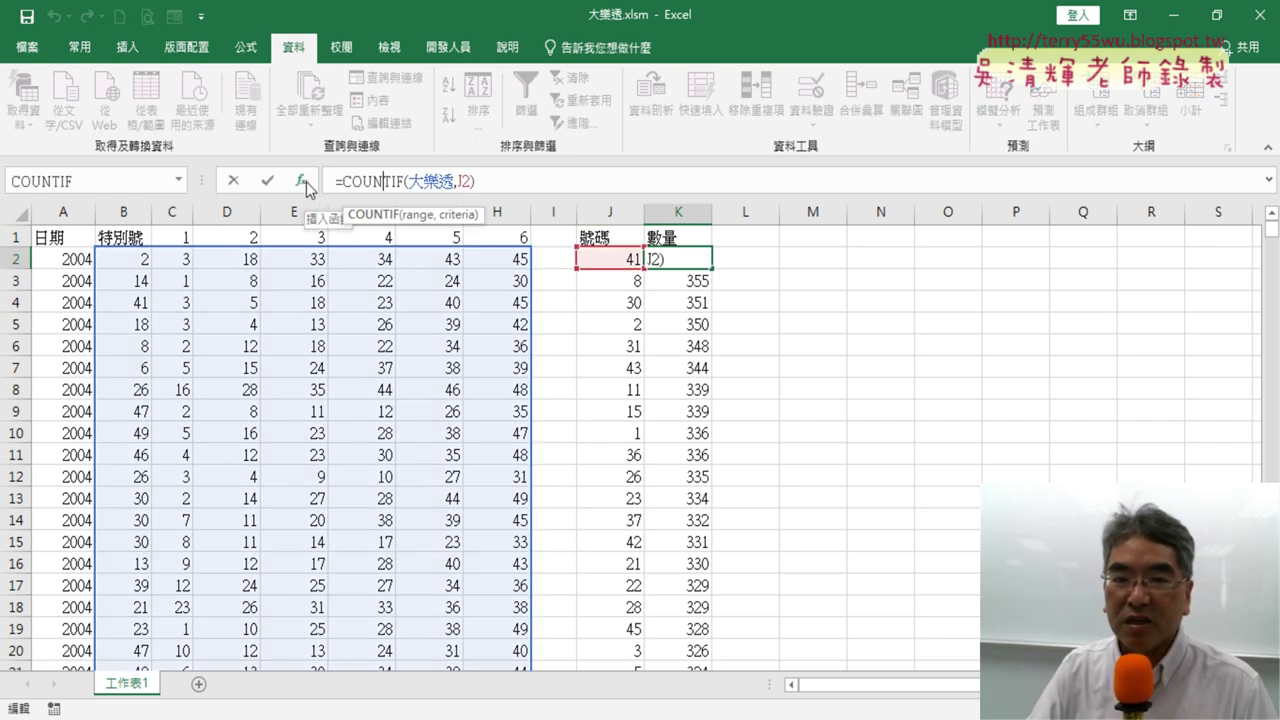
click(306, 182)
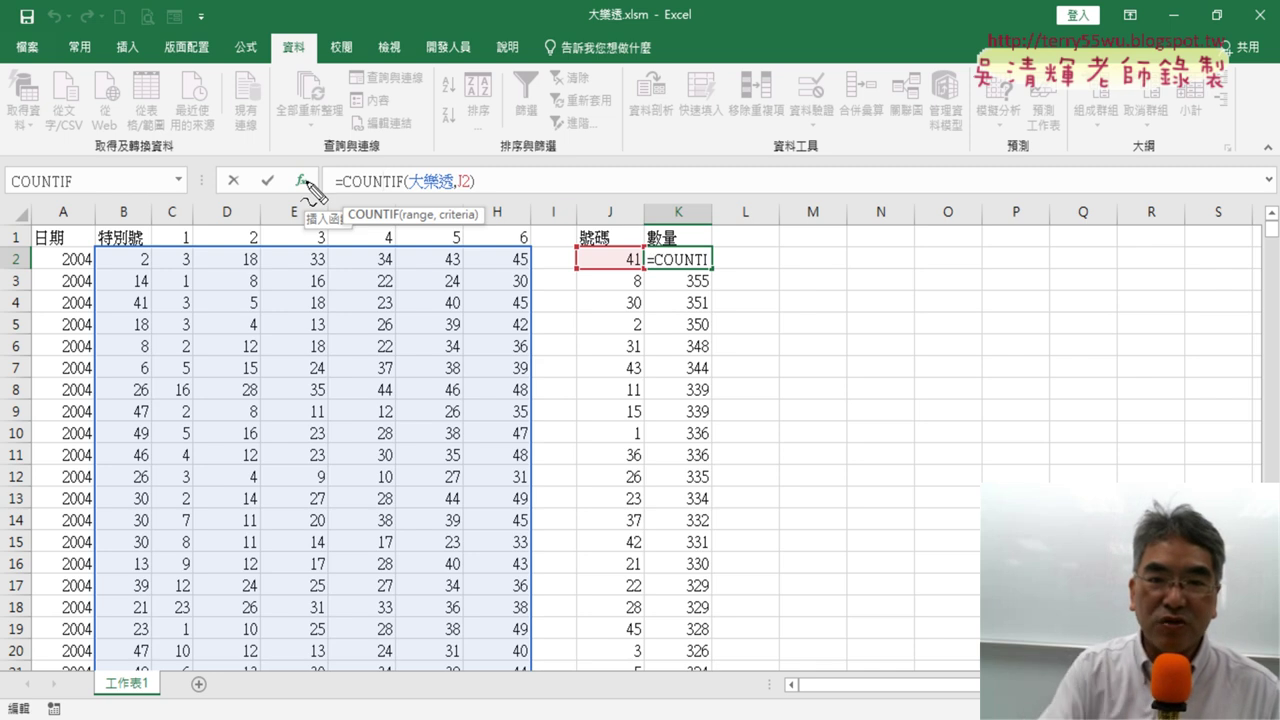
Annotate the 大樂透 range and ball number 41, then leave K2's formula unchanged
drag(414, 190, 452, 204)
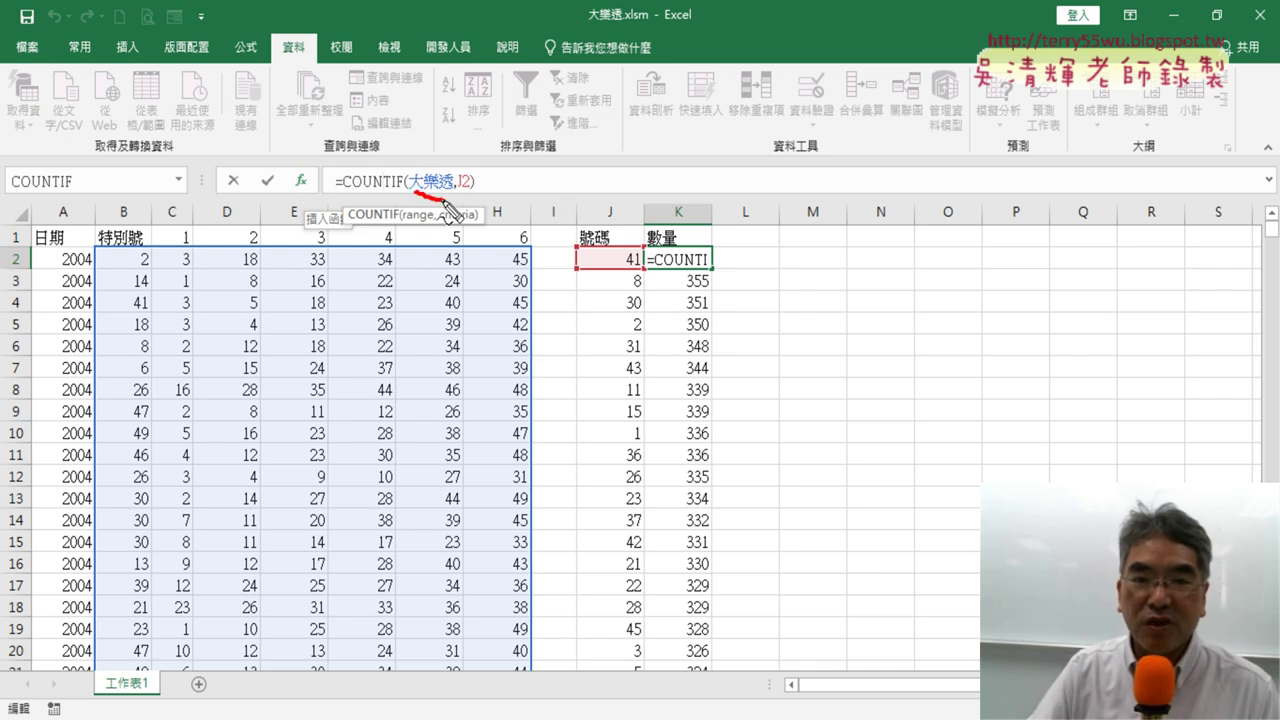
drag(86, 256, 88, 388)
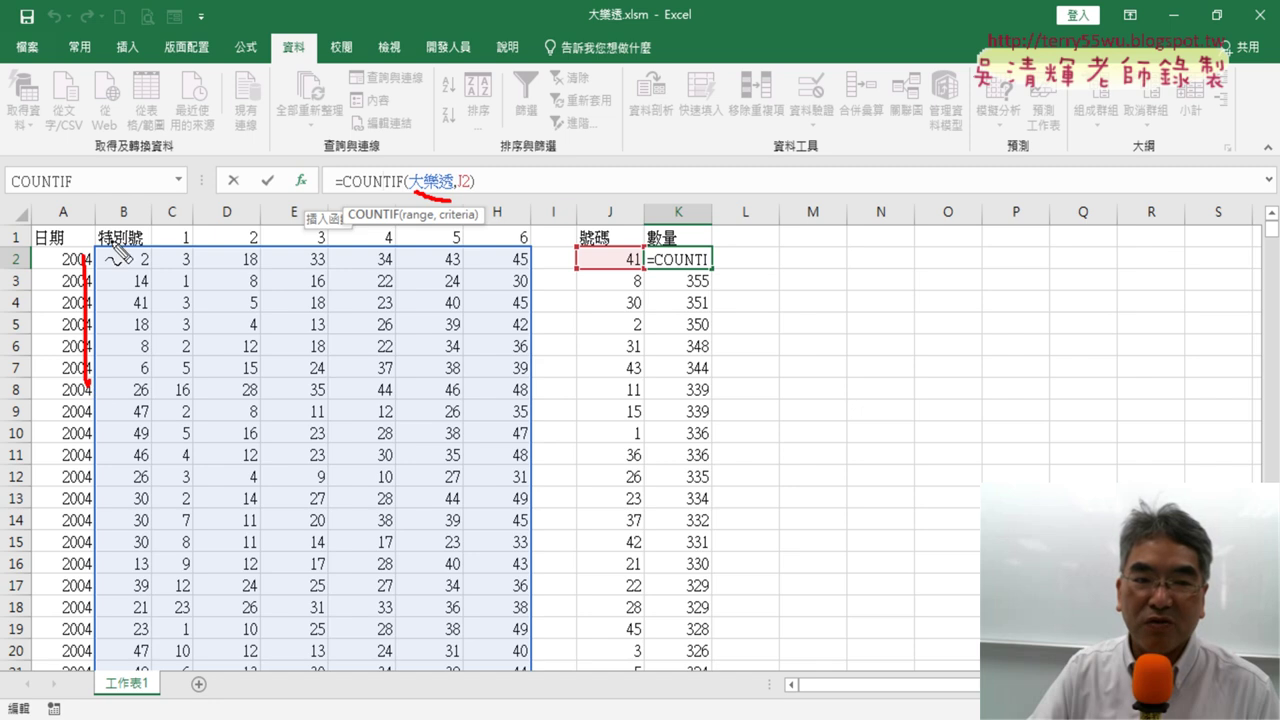
drag(114, 230, 250, 226)
drag(540, 246, 537, 432)
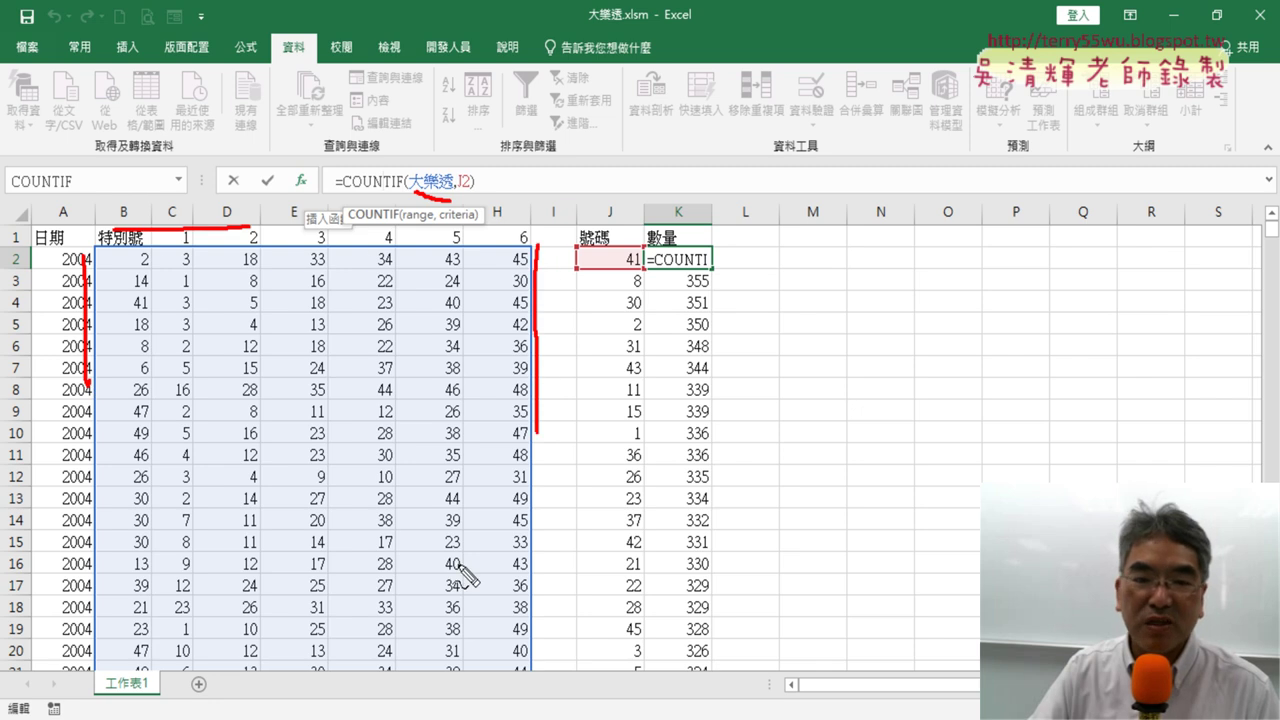
drag(118, 656, 350, 648)
mouse_move(412, 282)
mouse_down()
mouse_move(420, 192)
mouse_move(442, 230)
mouse_move(474, 184)
mouse_up()
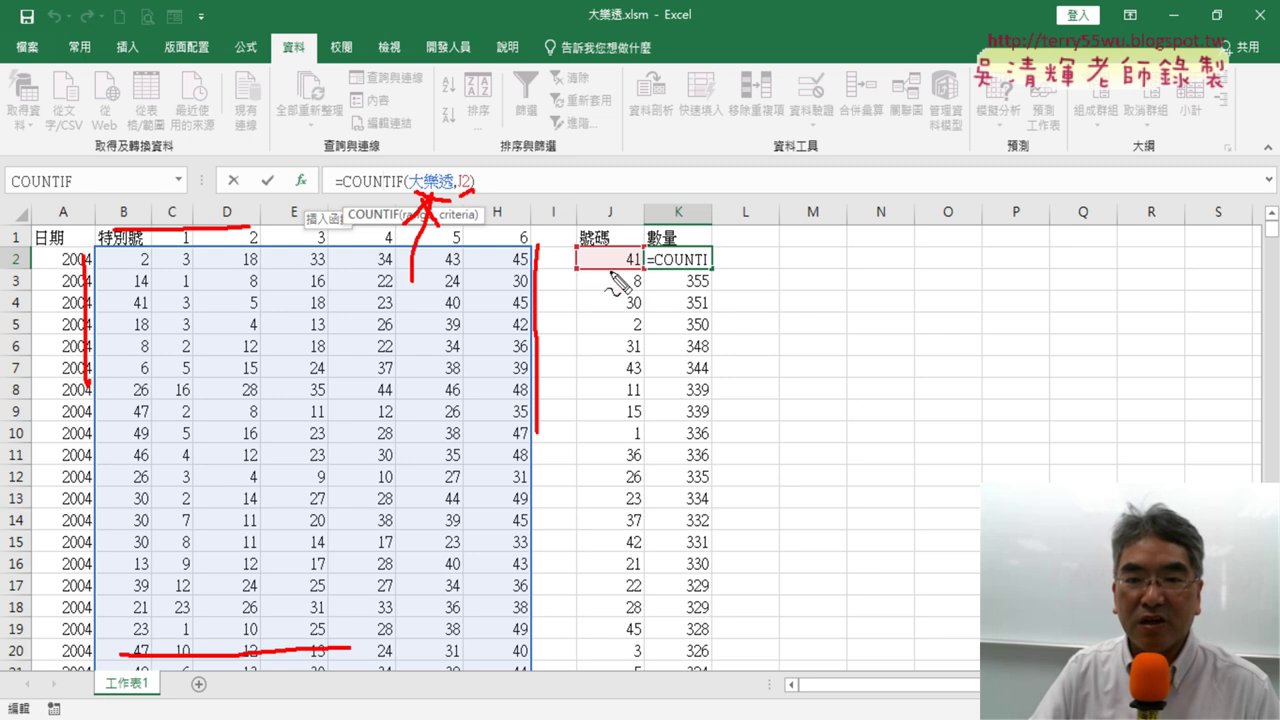
mouse_move(614, 246)
mouse_down()
mouse_move(640, 272)
mouse_move(586, 196)
mouse_move(490, 183)
mouse_move(508, 196)
mouse_up()
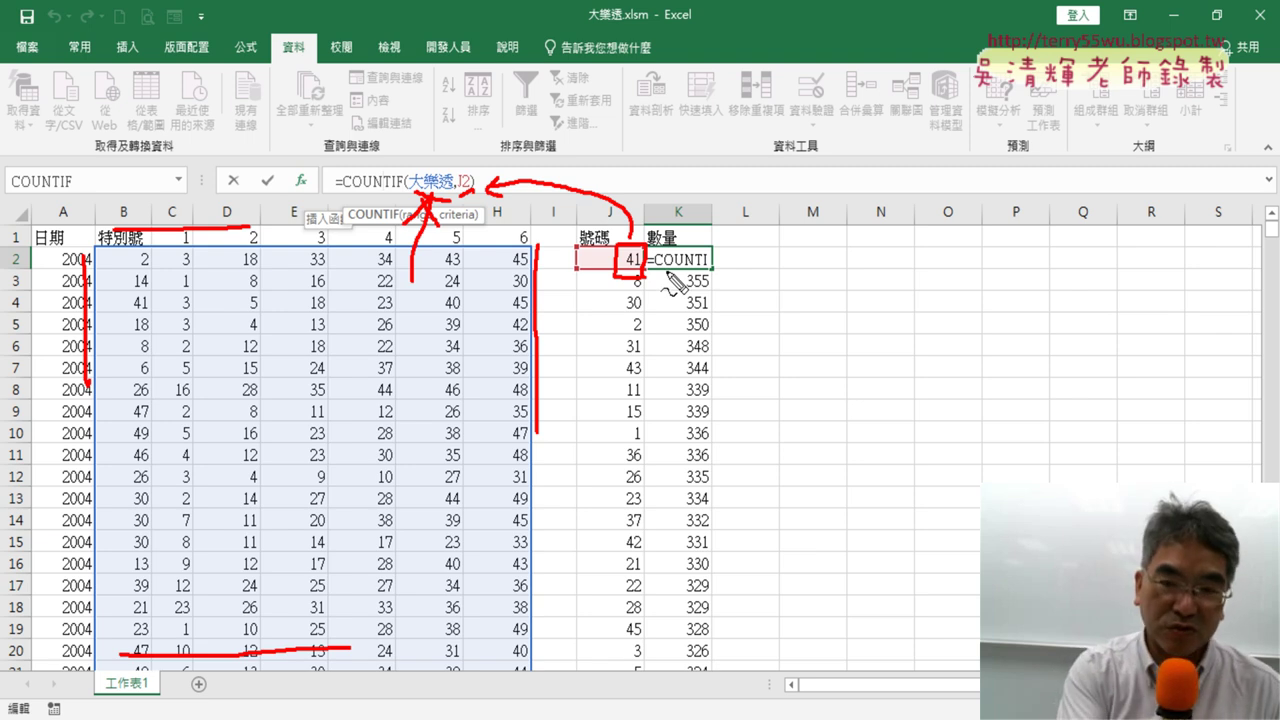
key(Escape)
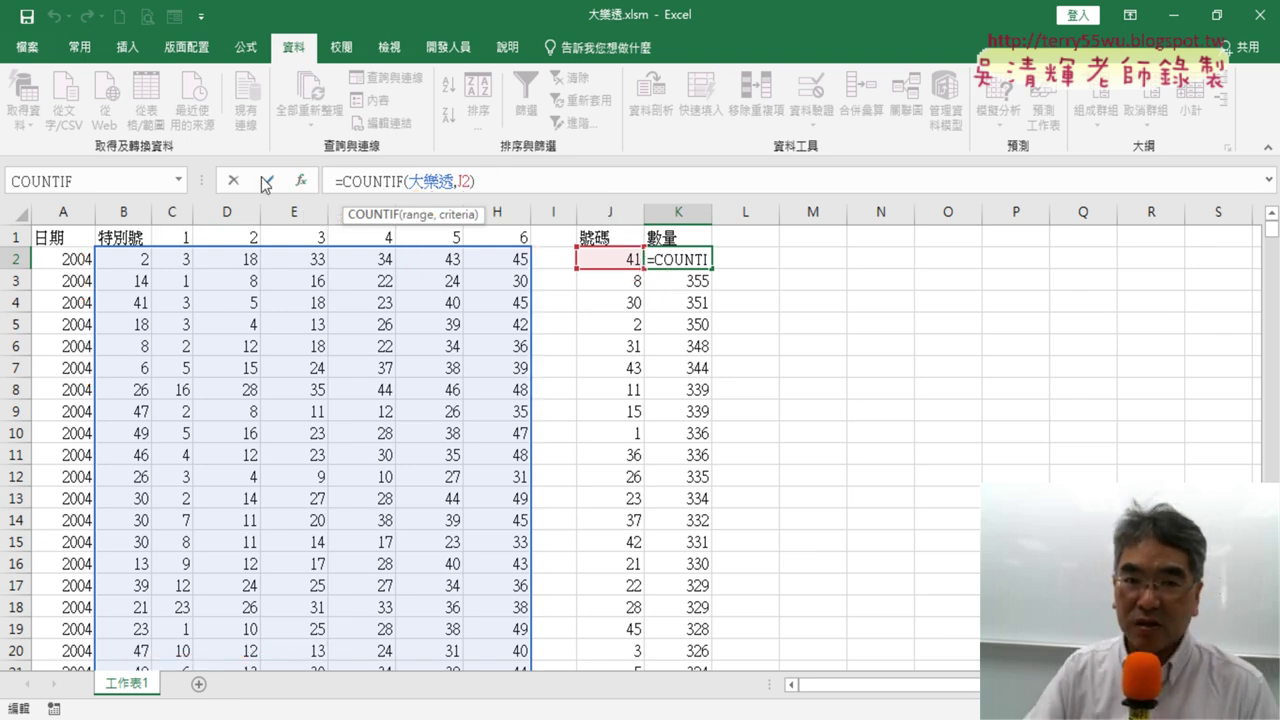
click(266, 181)
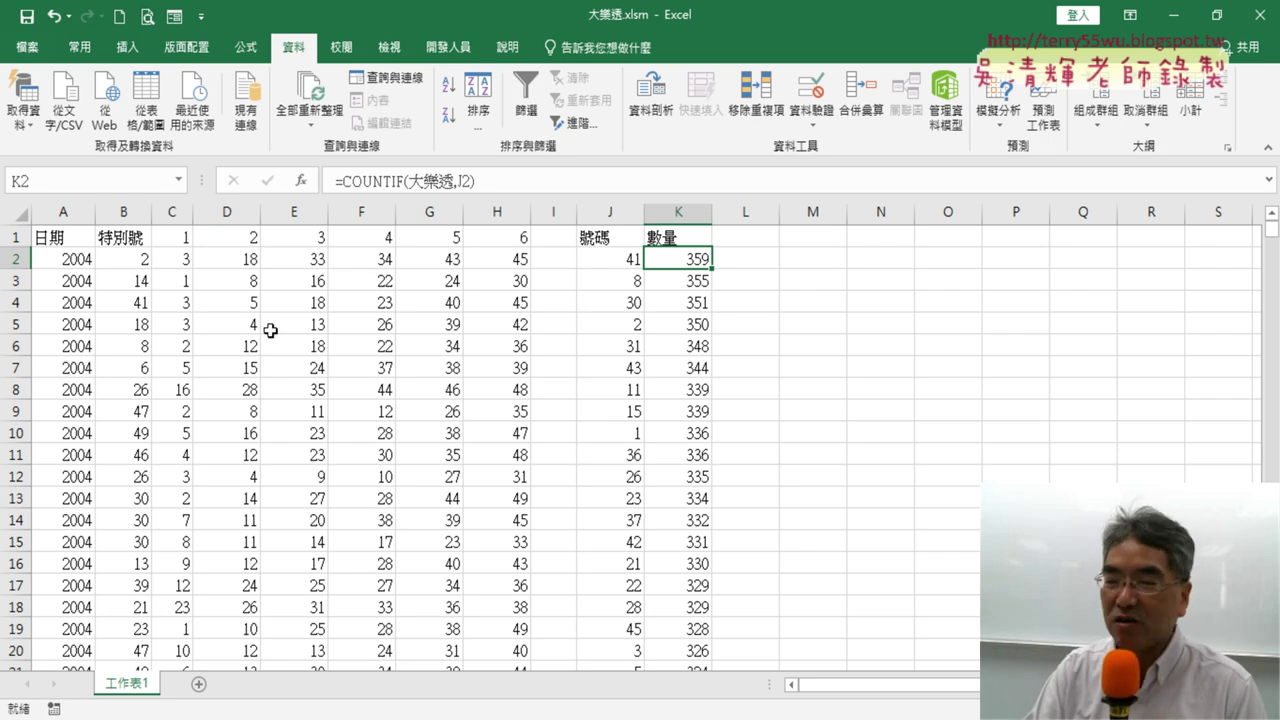
Confirm the first-ball data in column C runs down to row 2256
click(170, 211)
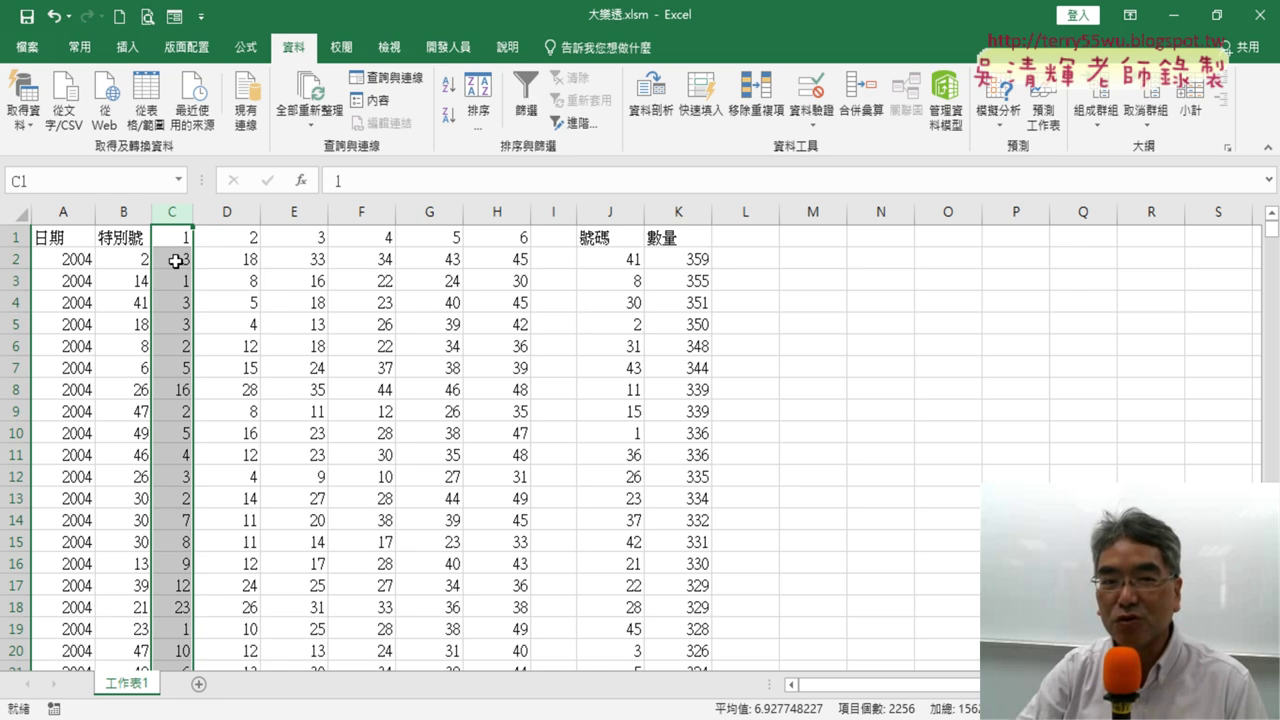
click(186, 258)
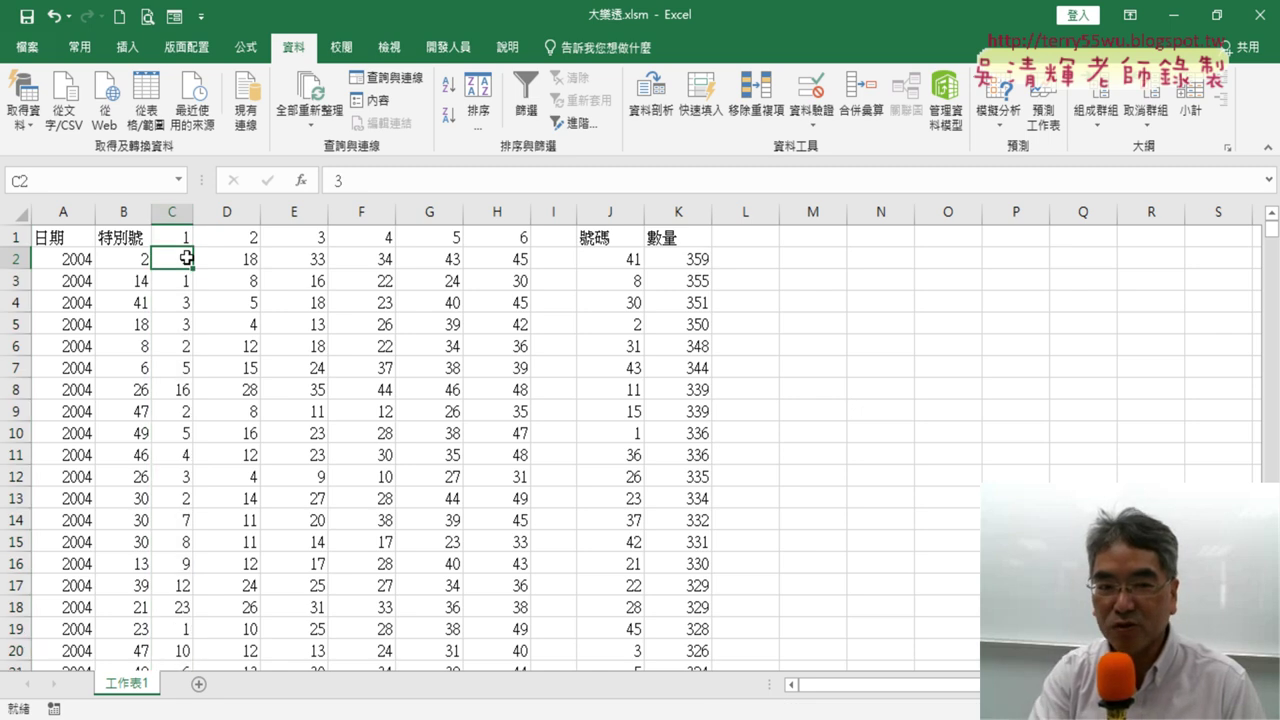
key(ctrl+shift+Down)
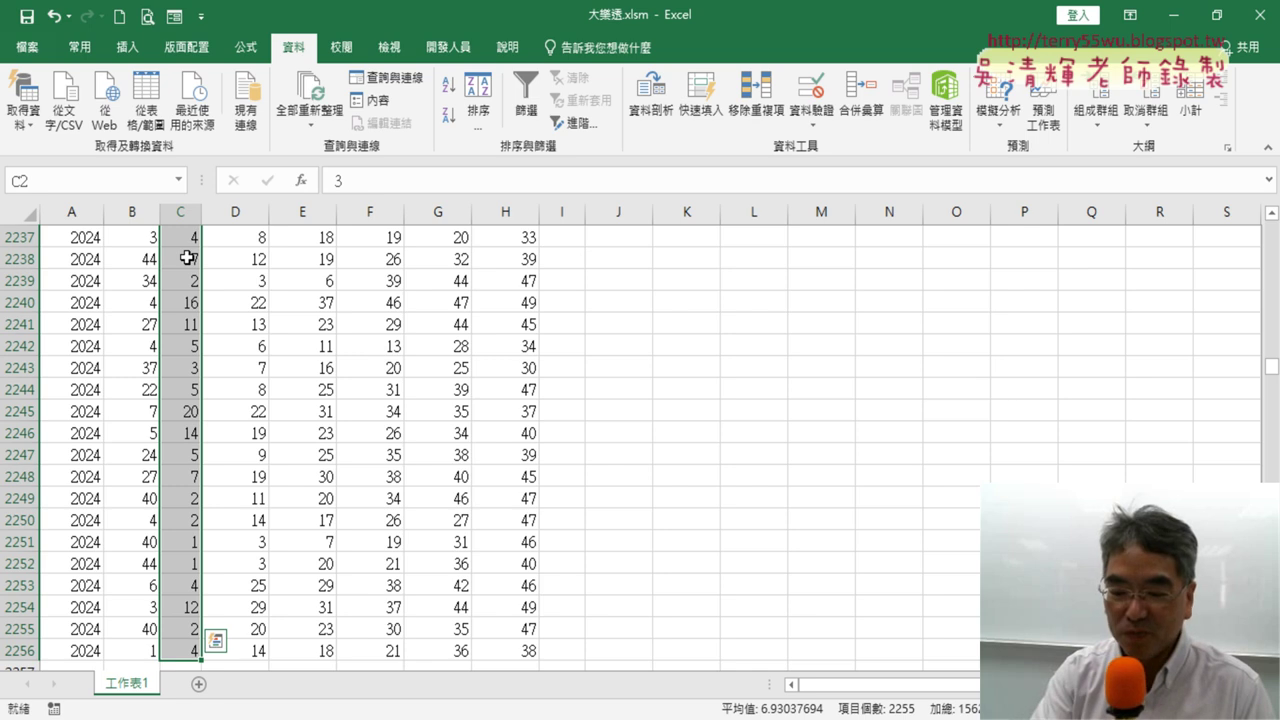
key(ctrl+Up)
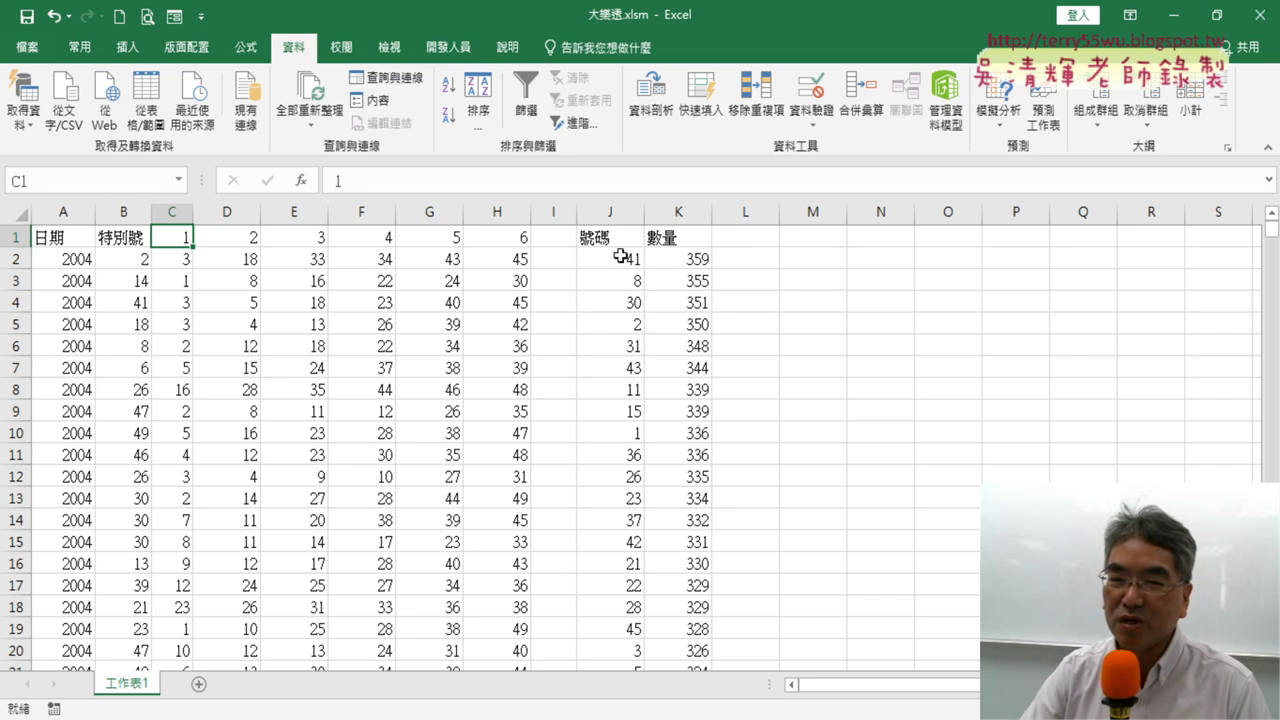
Enter the value 1 in cell L1
click(750, 238)
text(1)
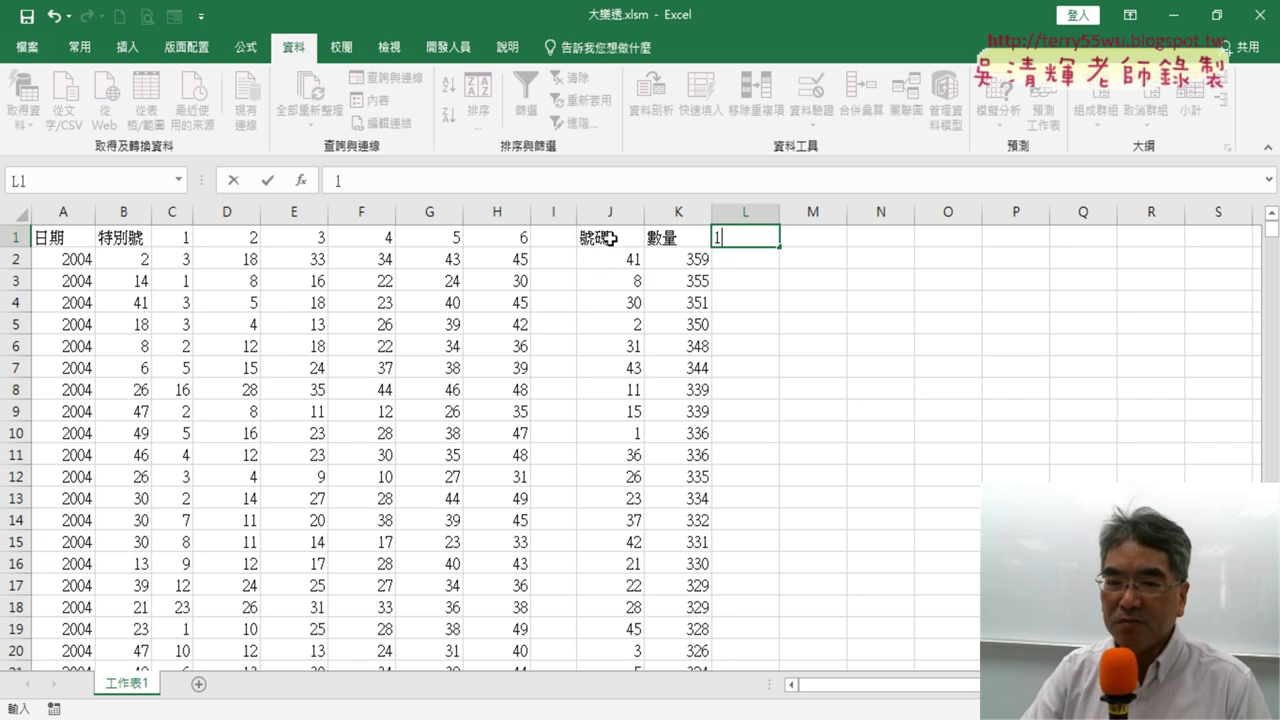
click(609, 238)
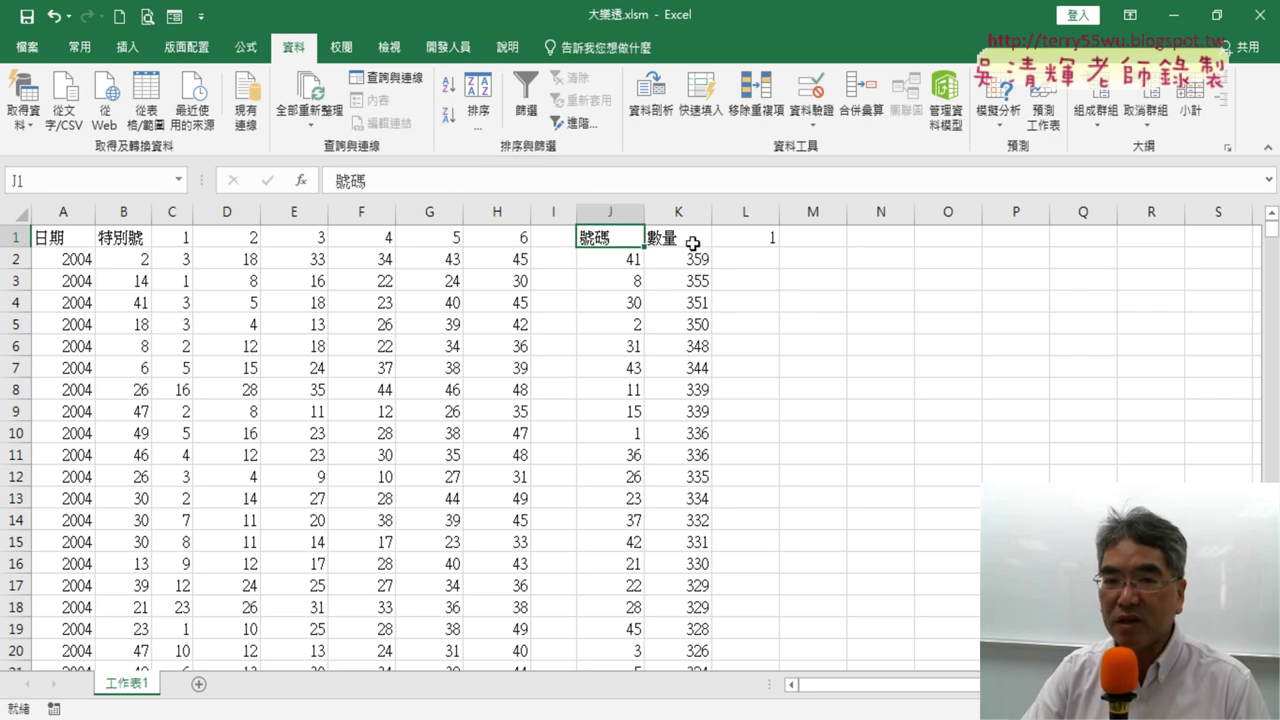
Sort the 號碼/數量 list ascending by number so it starts at 1 (336)
click(446, 90)
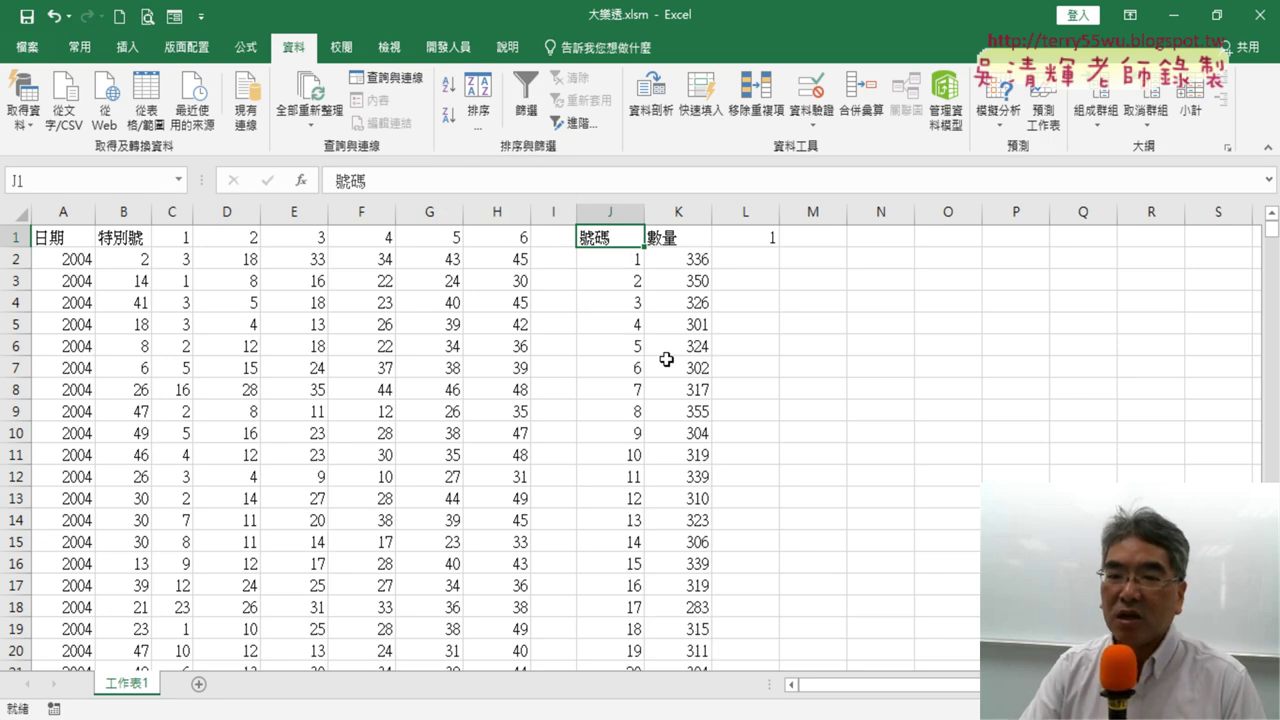
click(760, 237)
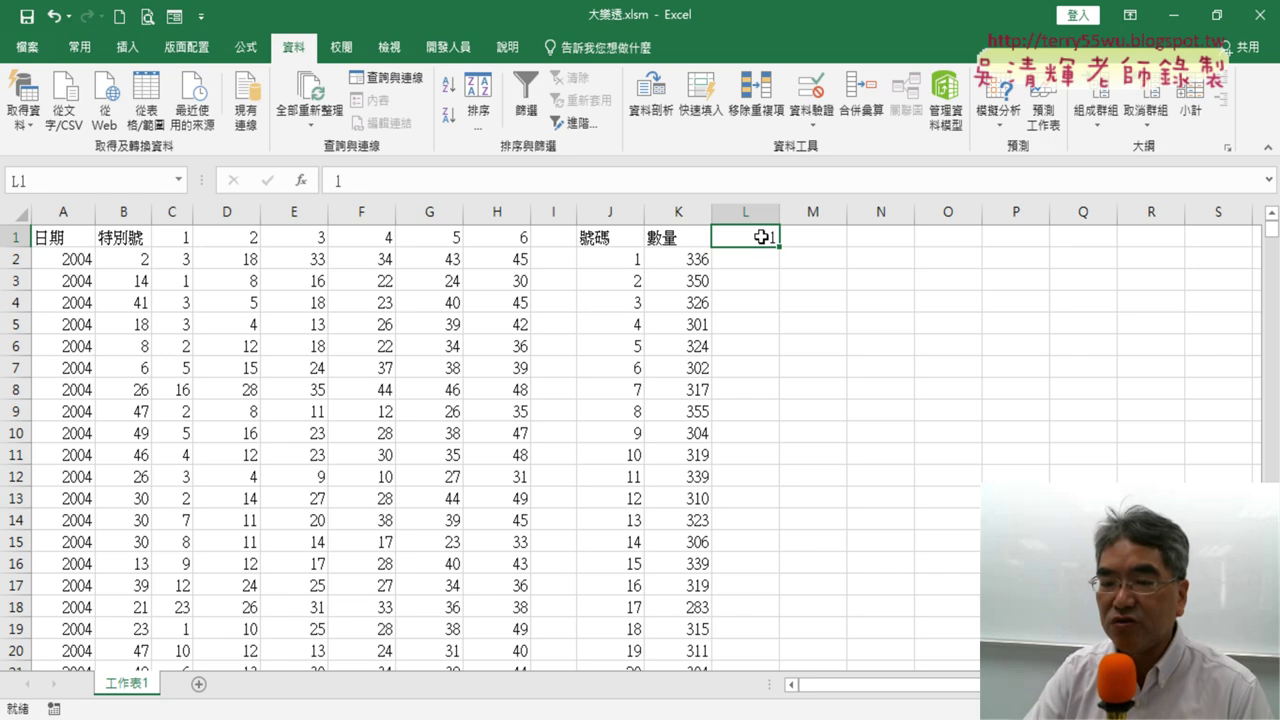
click(763, 262)
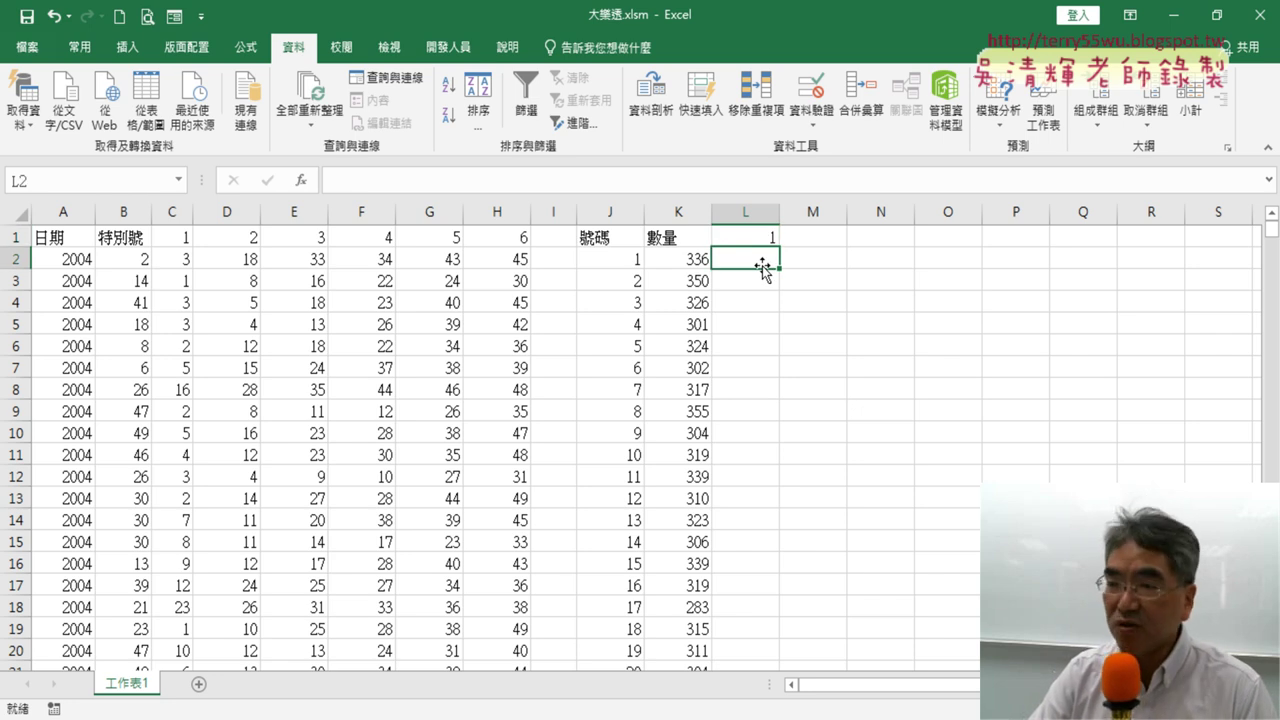
Select the first-ball data in column C from C2 down to the last row
click(183, 238)
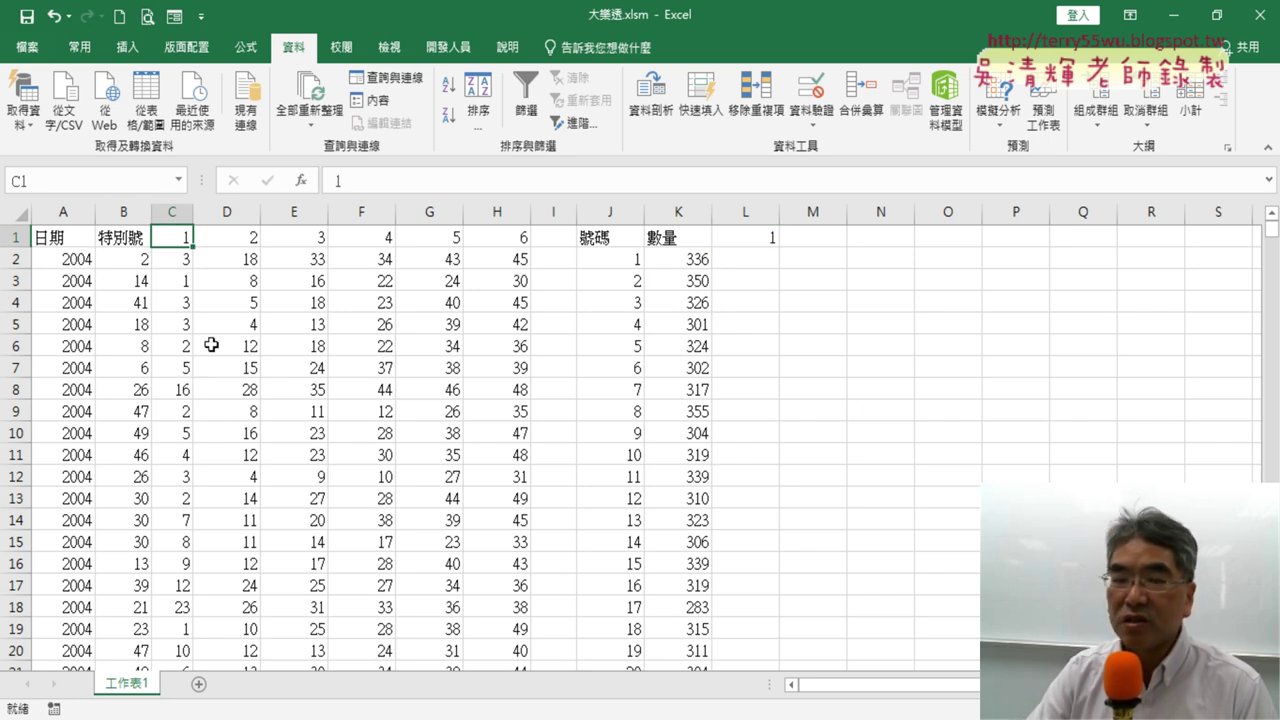
click(183, 260)
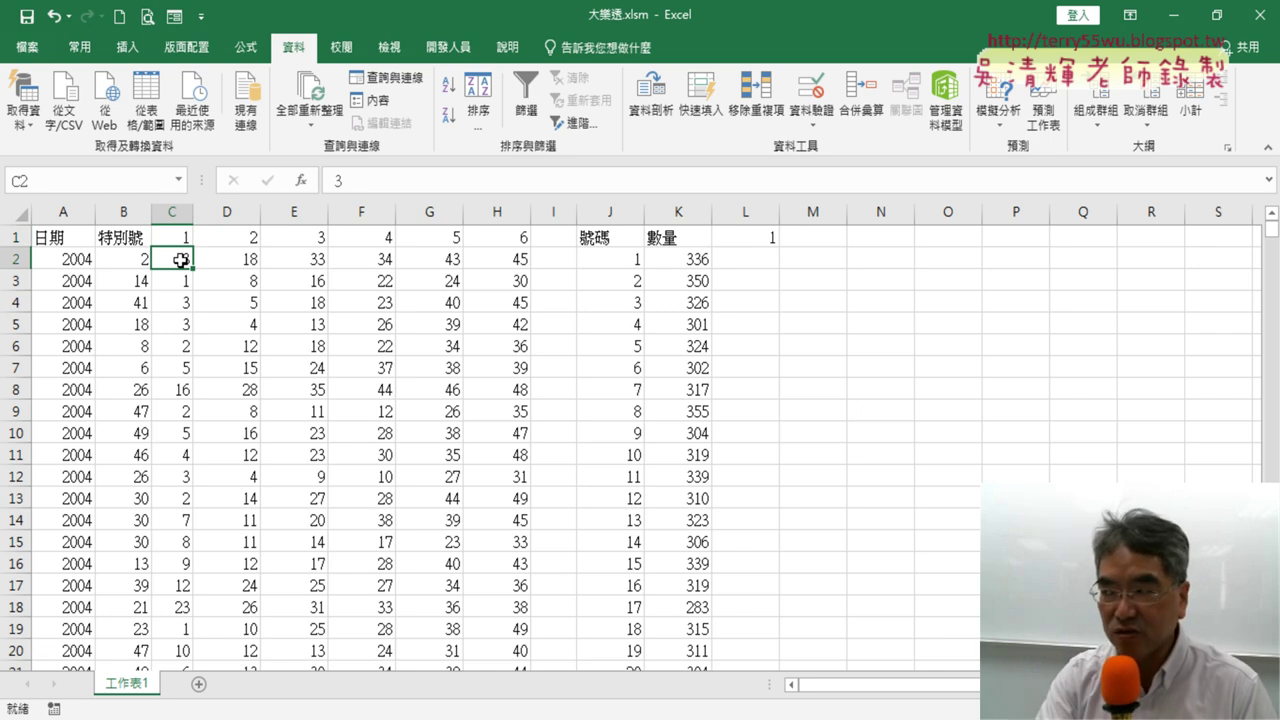
key(ctrl+shift+Down)
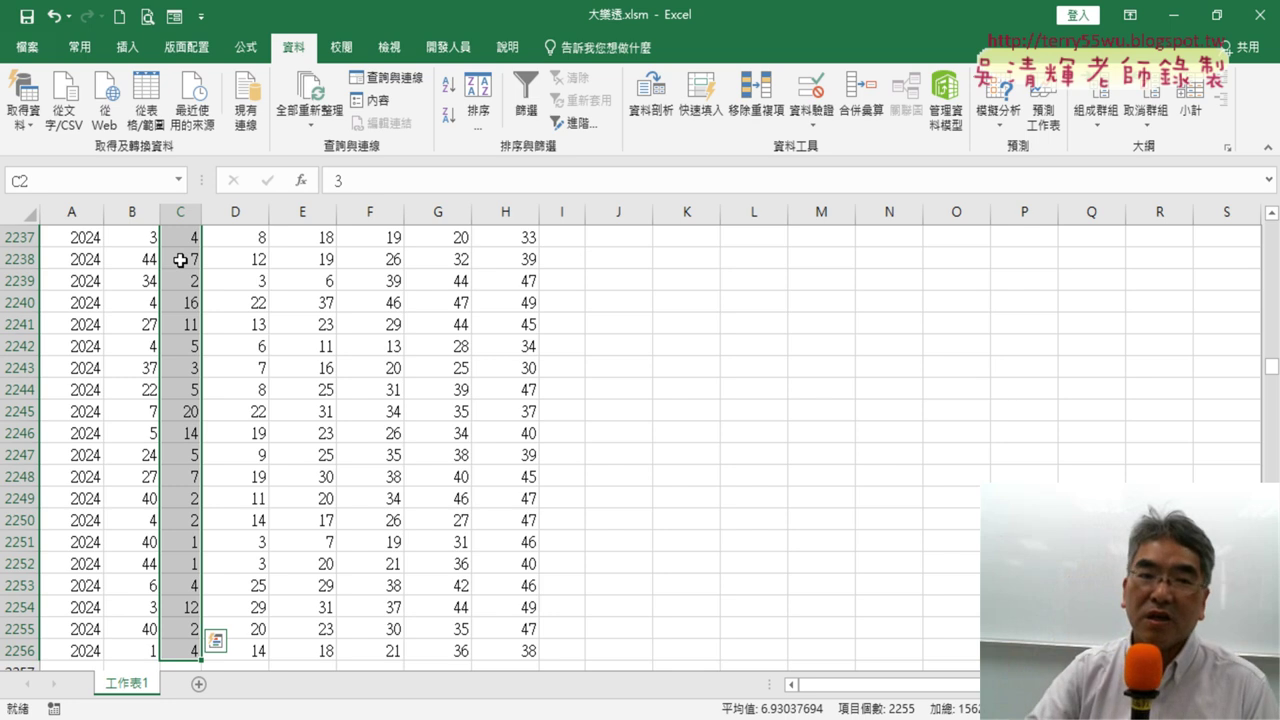
click(124, 181)
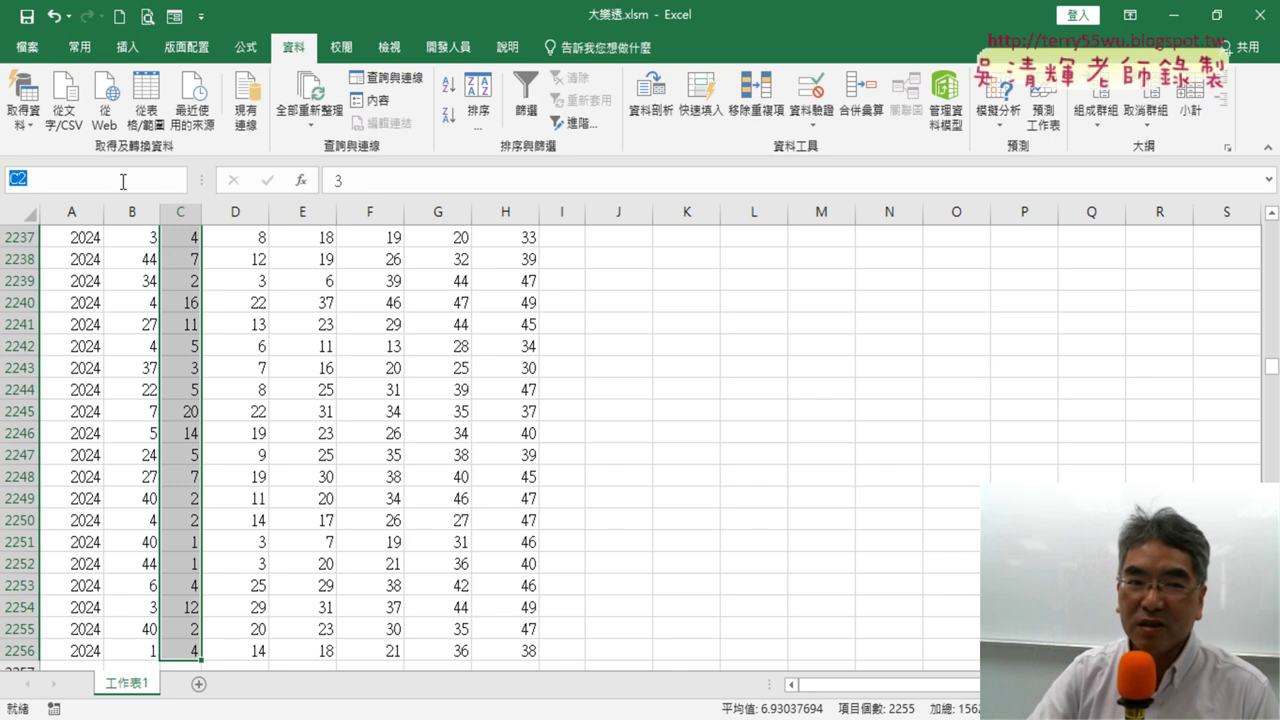
text(1)
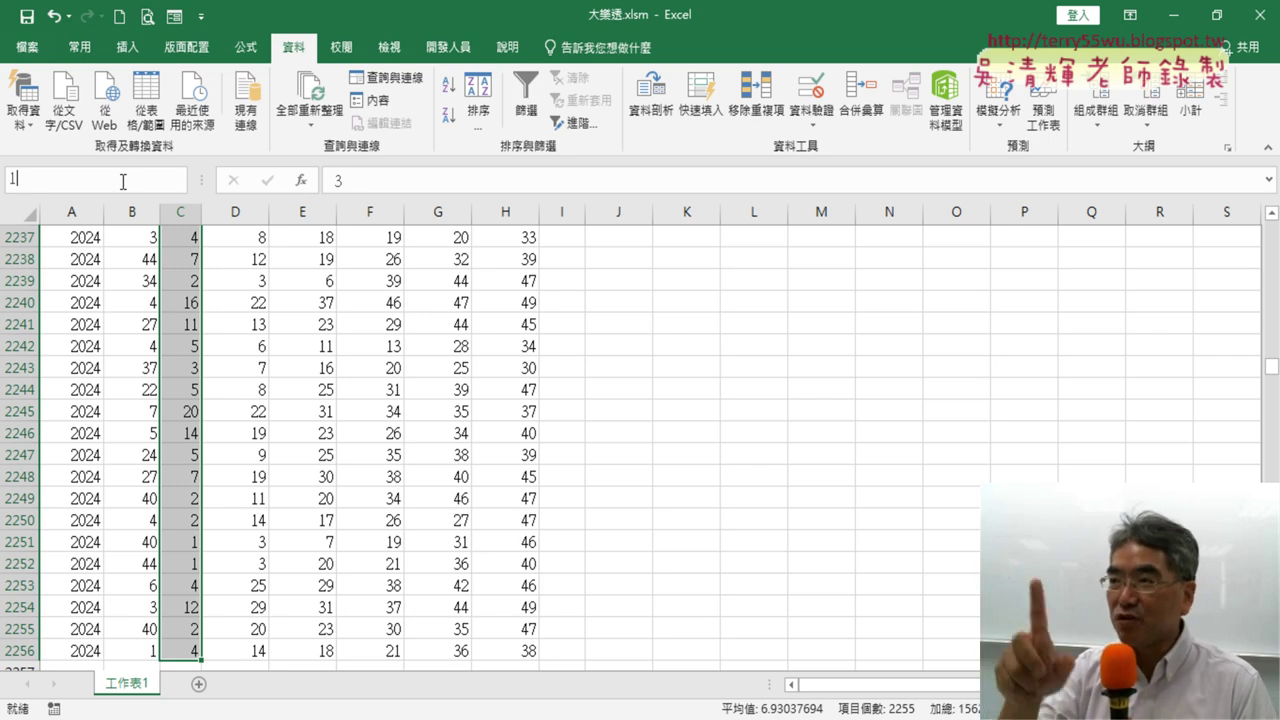
key(Return)
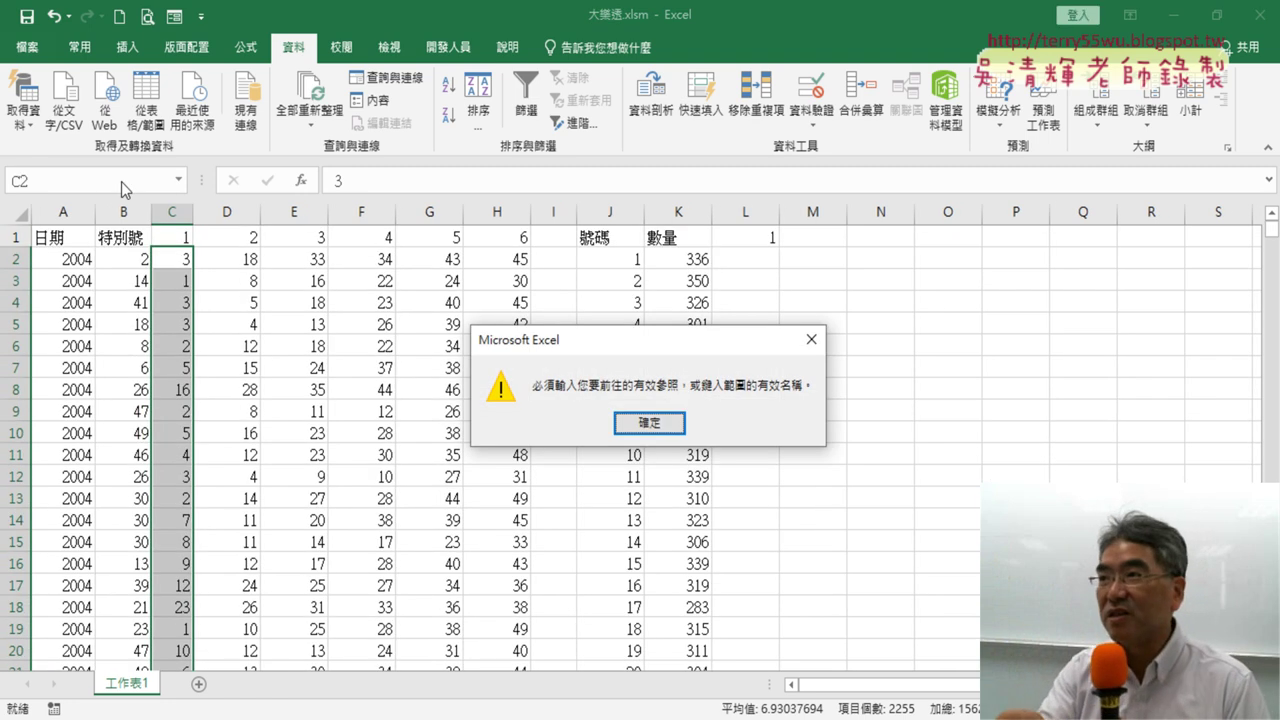
click(677, 427)
click(70, 175)
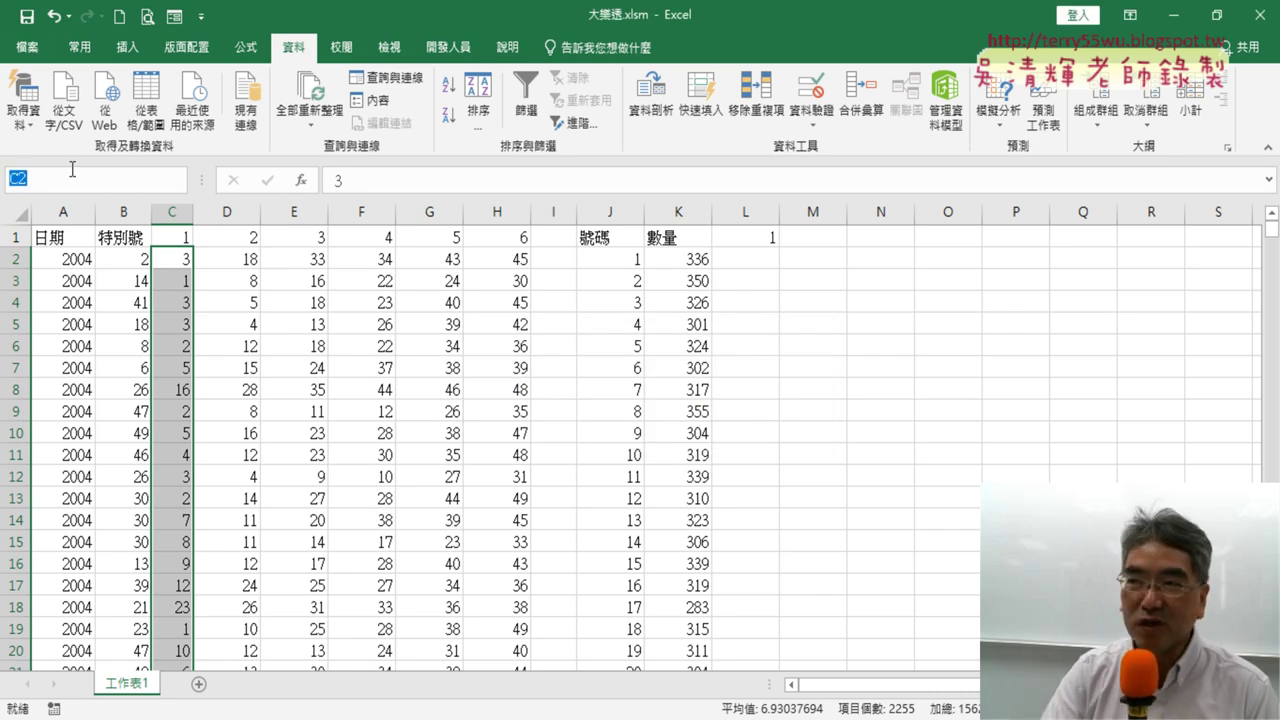
text(太)
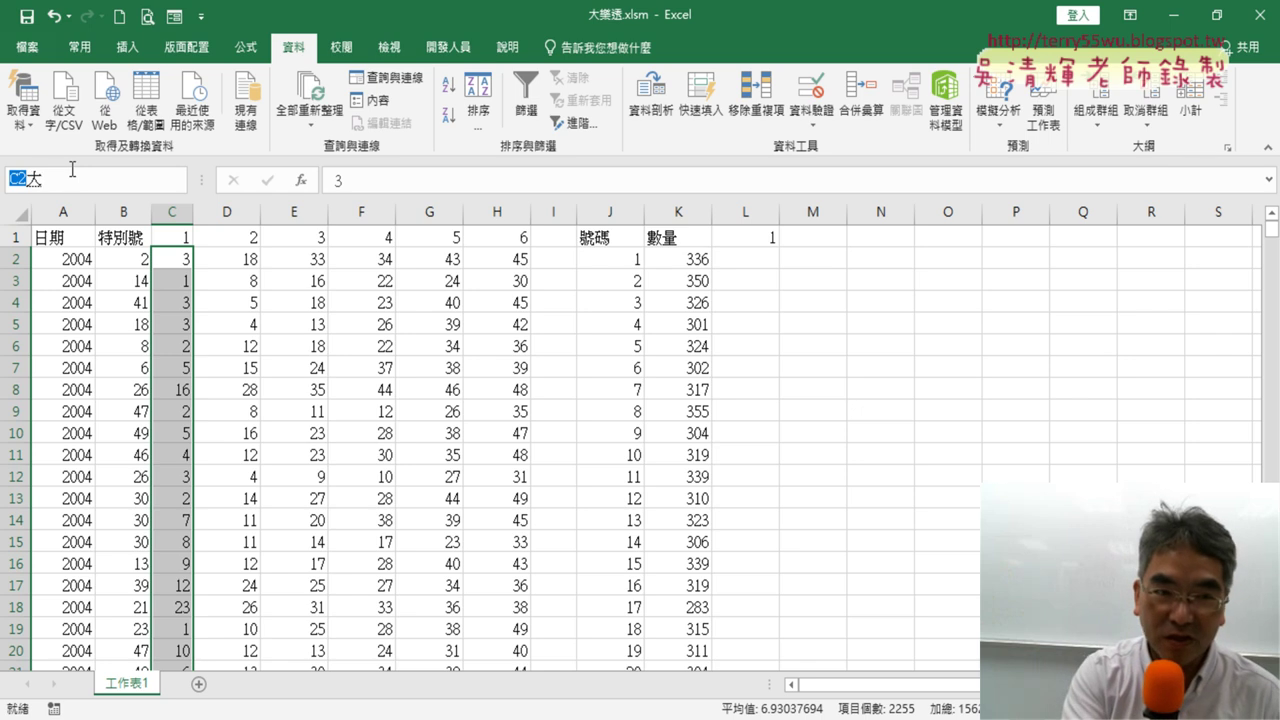
text(大1)
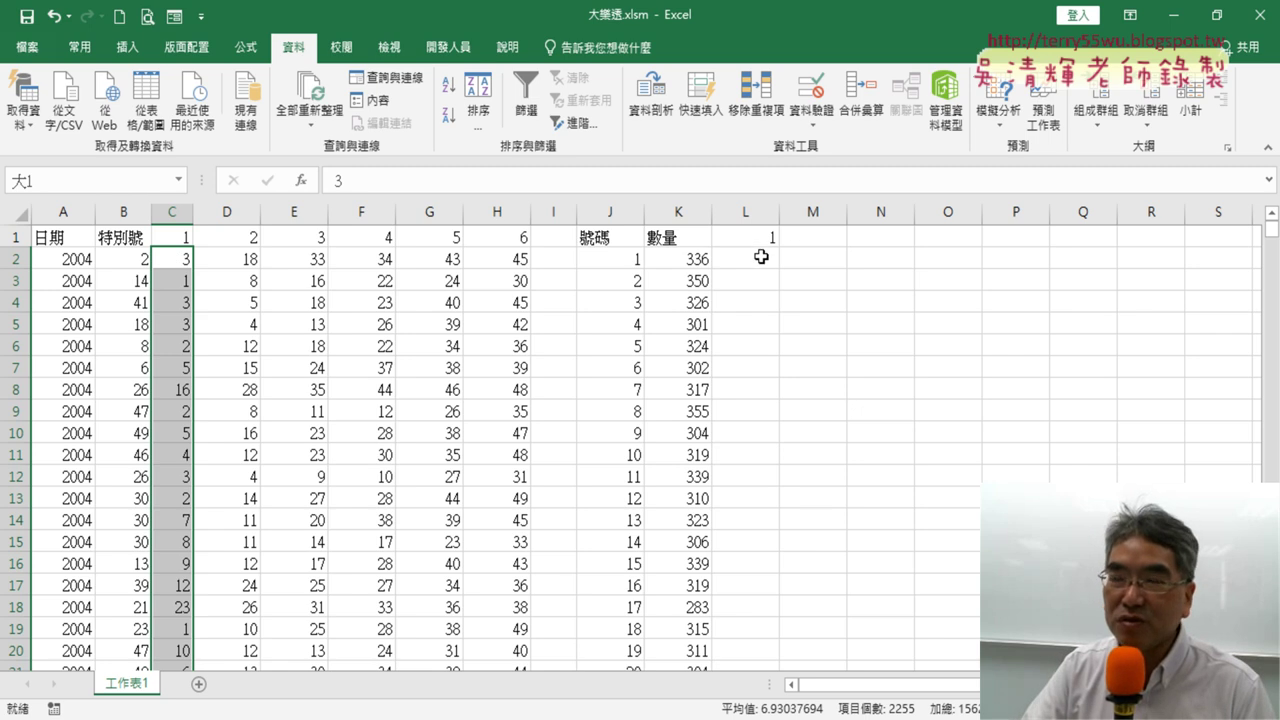
Start a COUNTIF function in cell L2
click(761, 257)
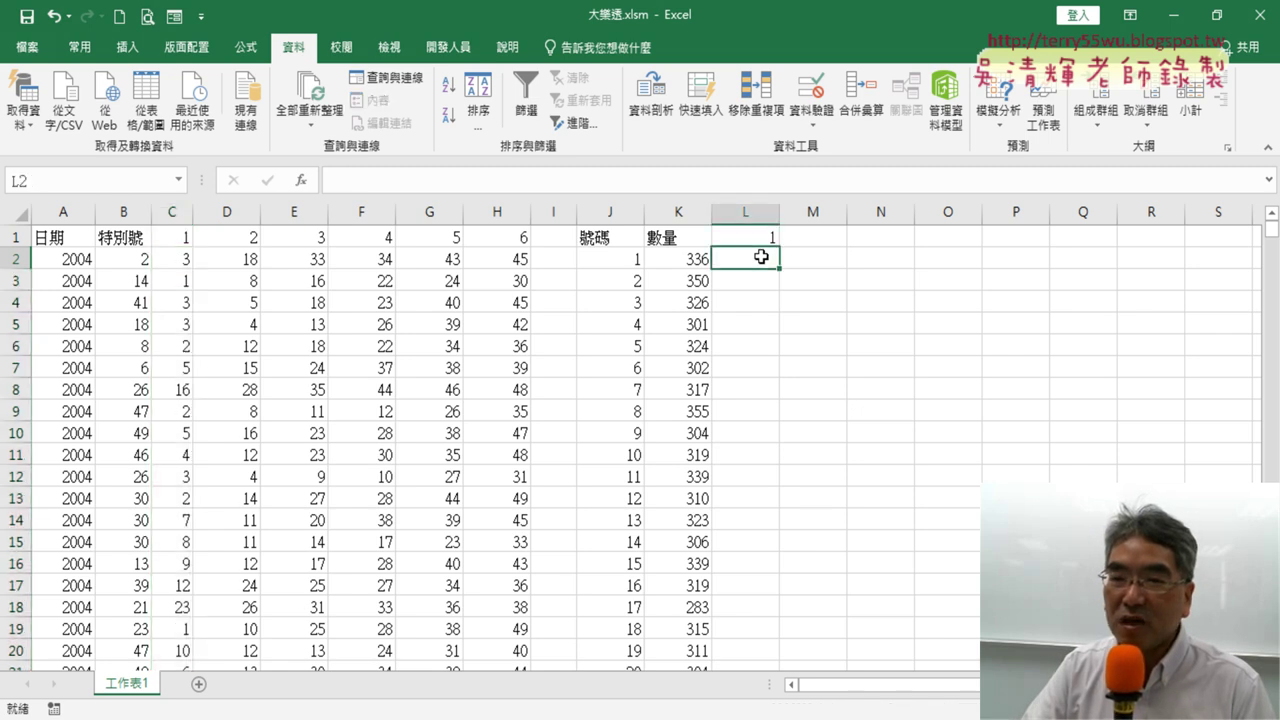
click(301, 180)
click(1197, 386)
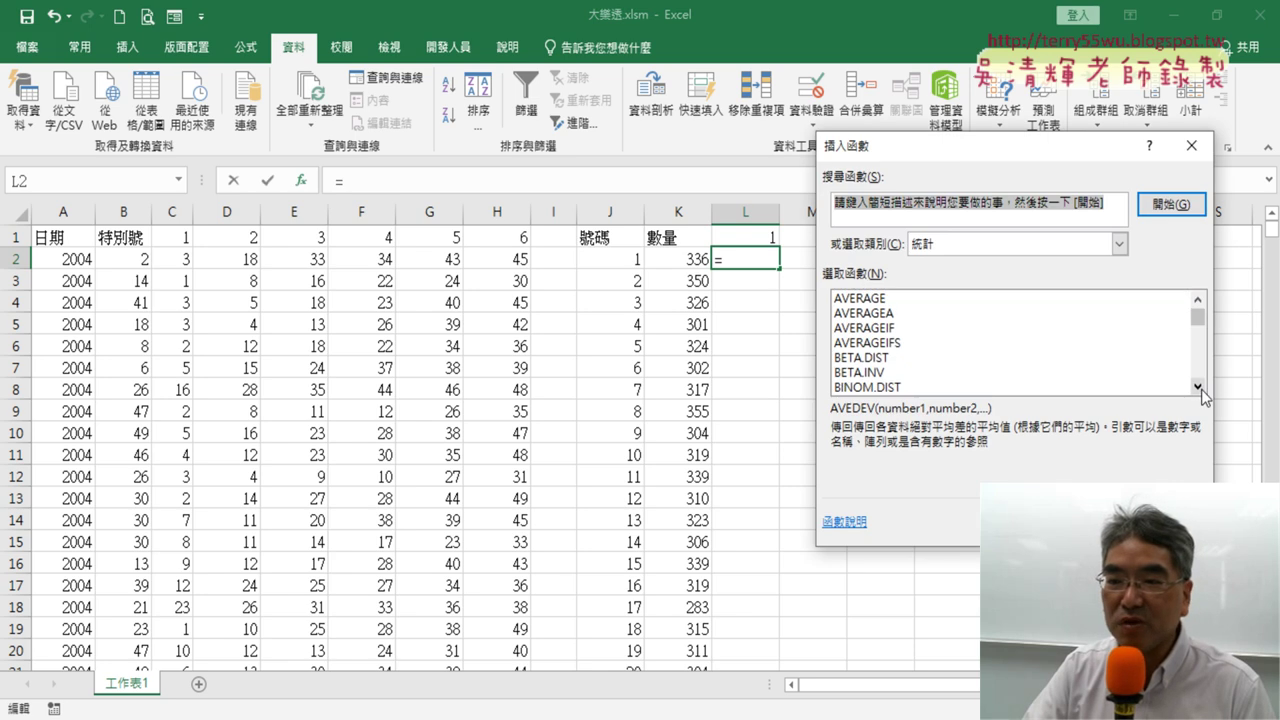
click(1197, 386)
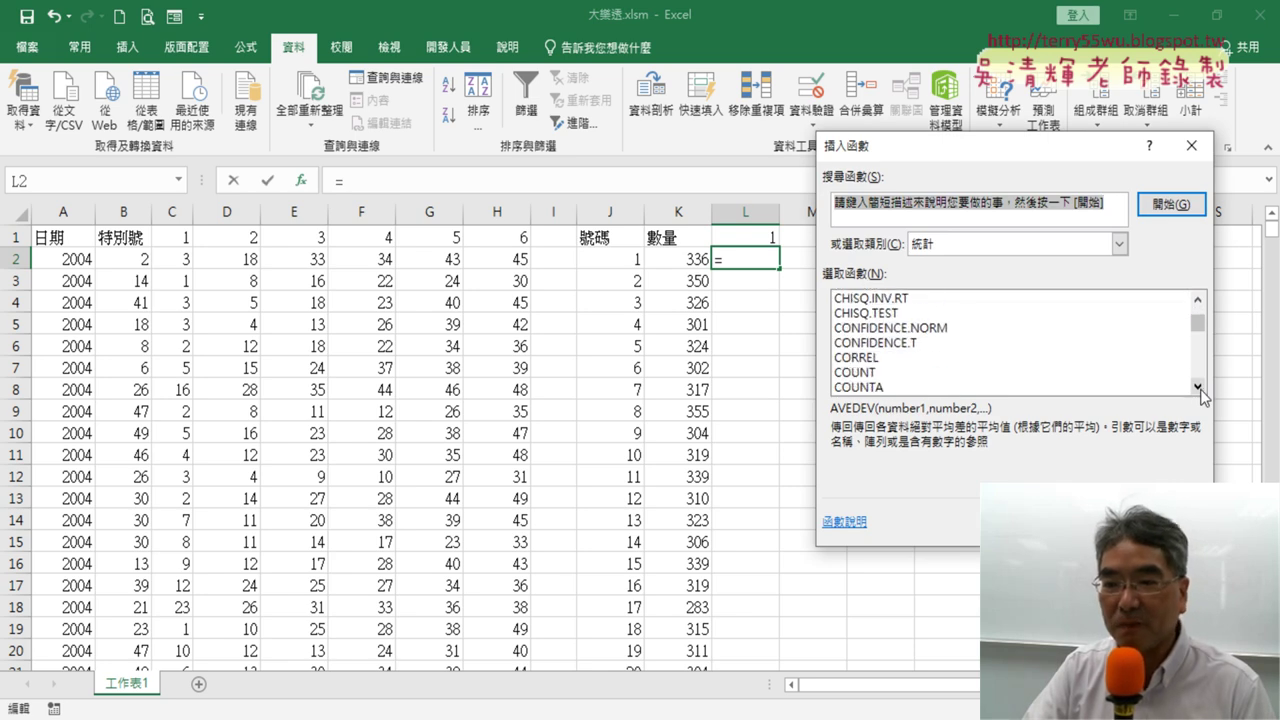
click(1197, 386)
click(1197, 388)
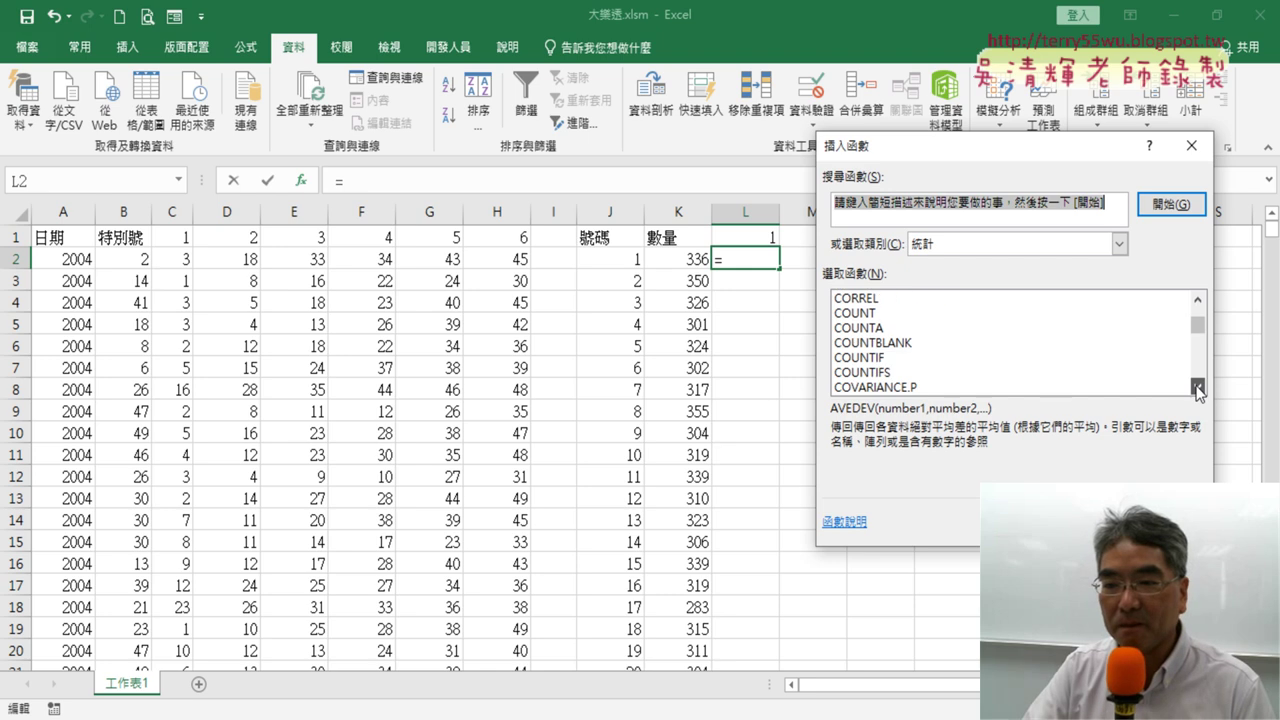
double_click(946, 360)
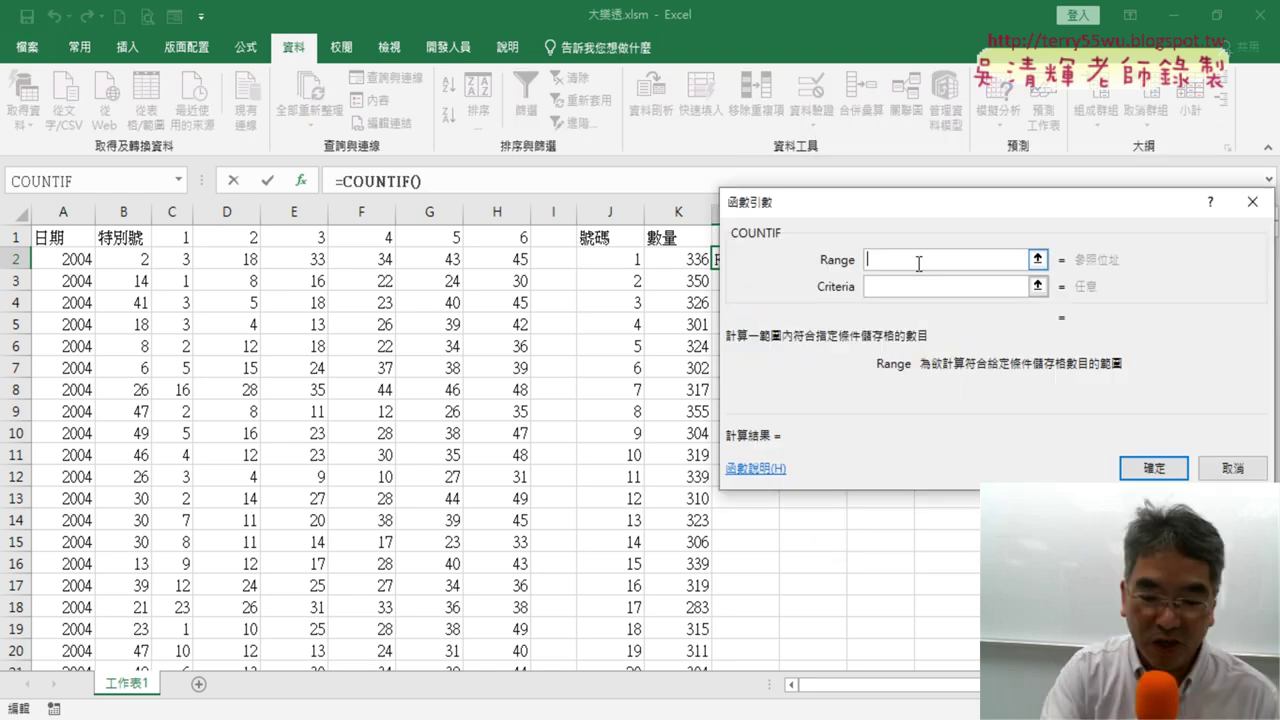
Set COUNTIF's range to the named range 大1 and criteria to J2, giving 300
key(F3)
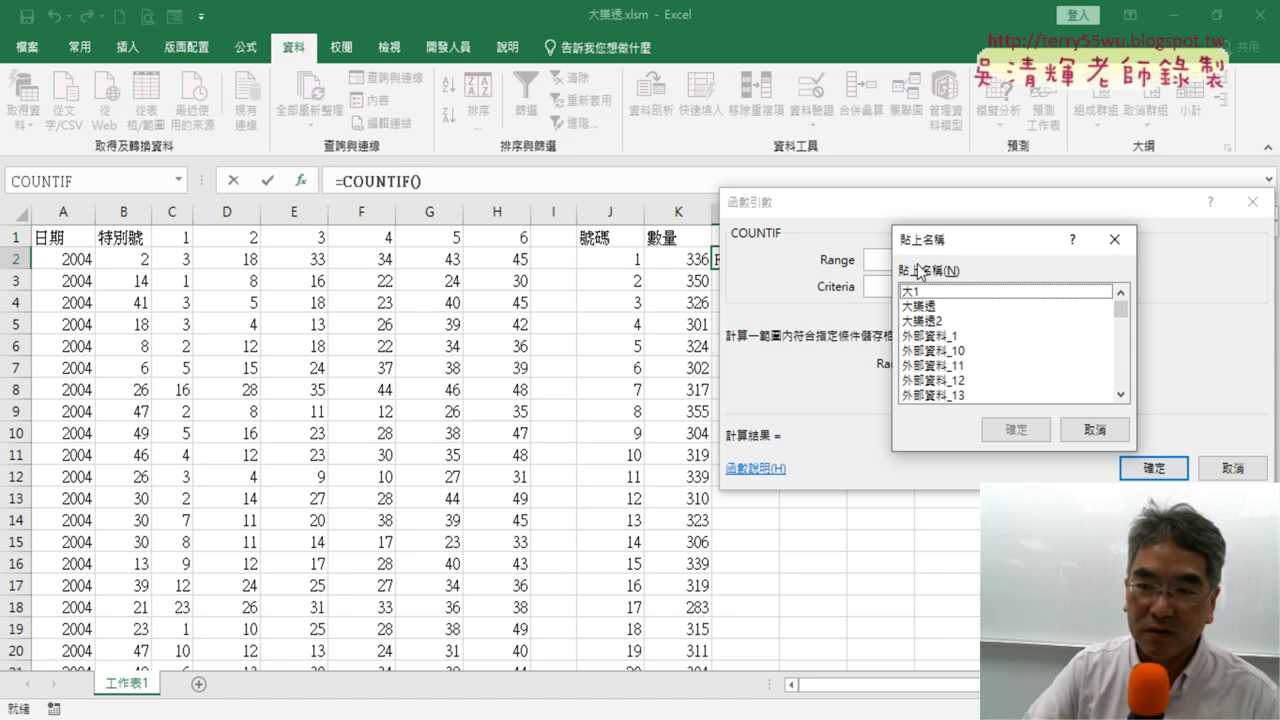
click(933, 292)
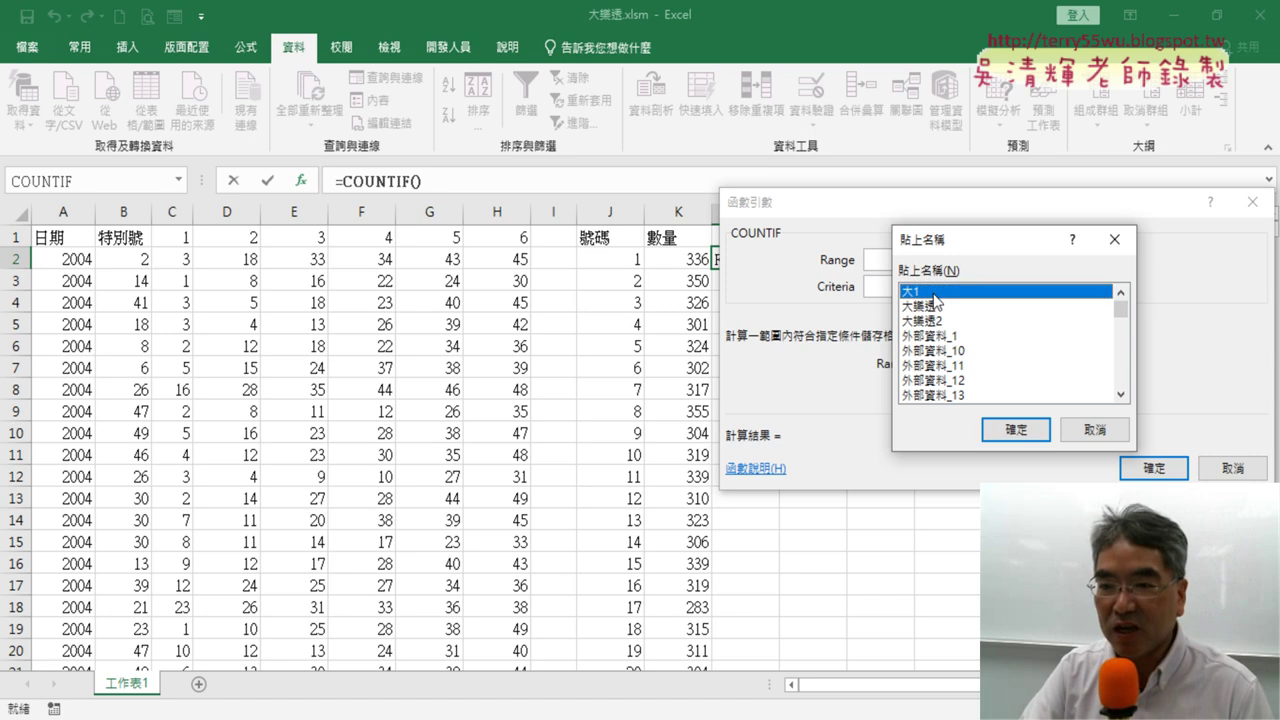
click(1032, 436)
click(928, 289)
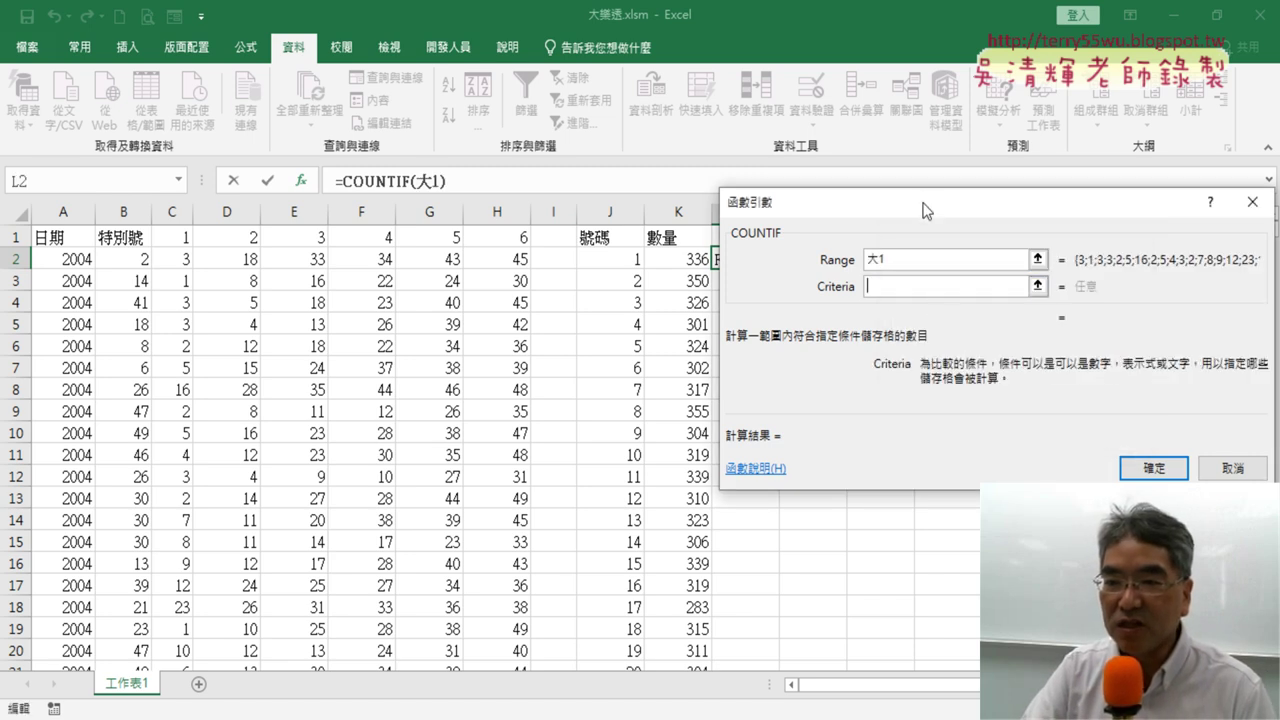
drag(922, 204, 1075, 205)
click(603, 261)
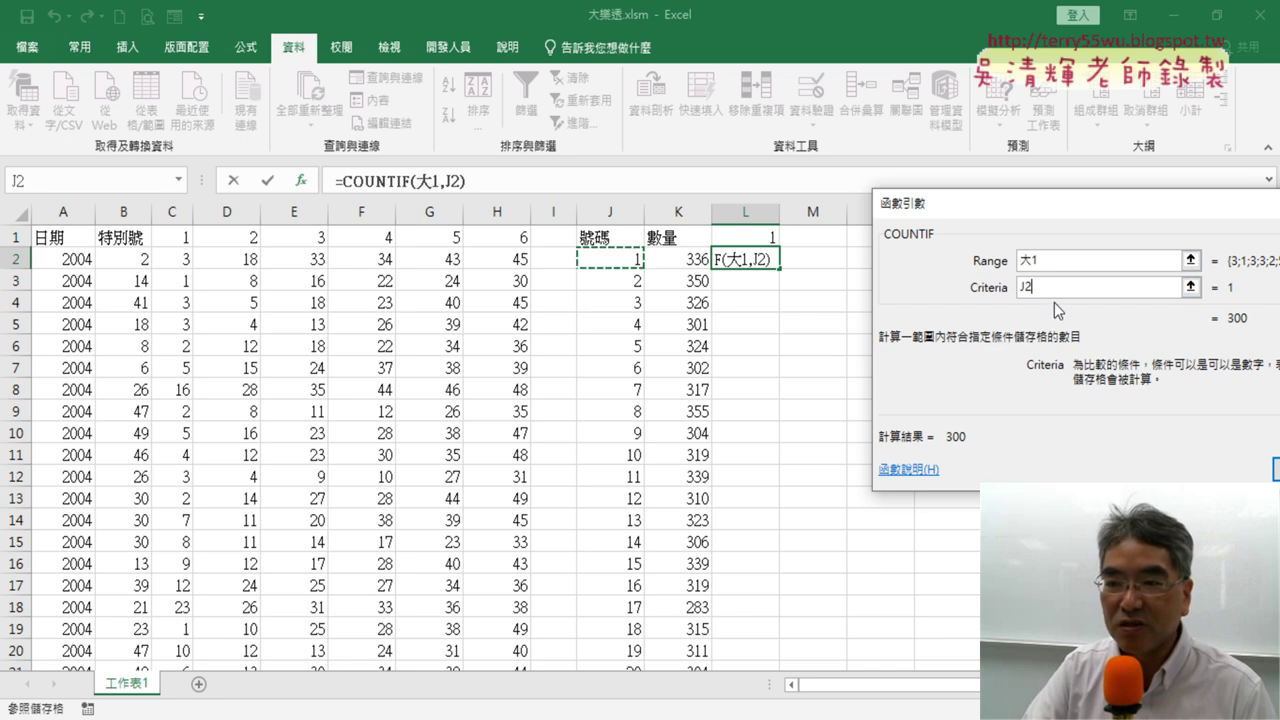
click(1048, 263)
double_click(1034, 262)
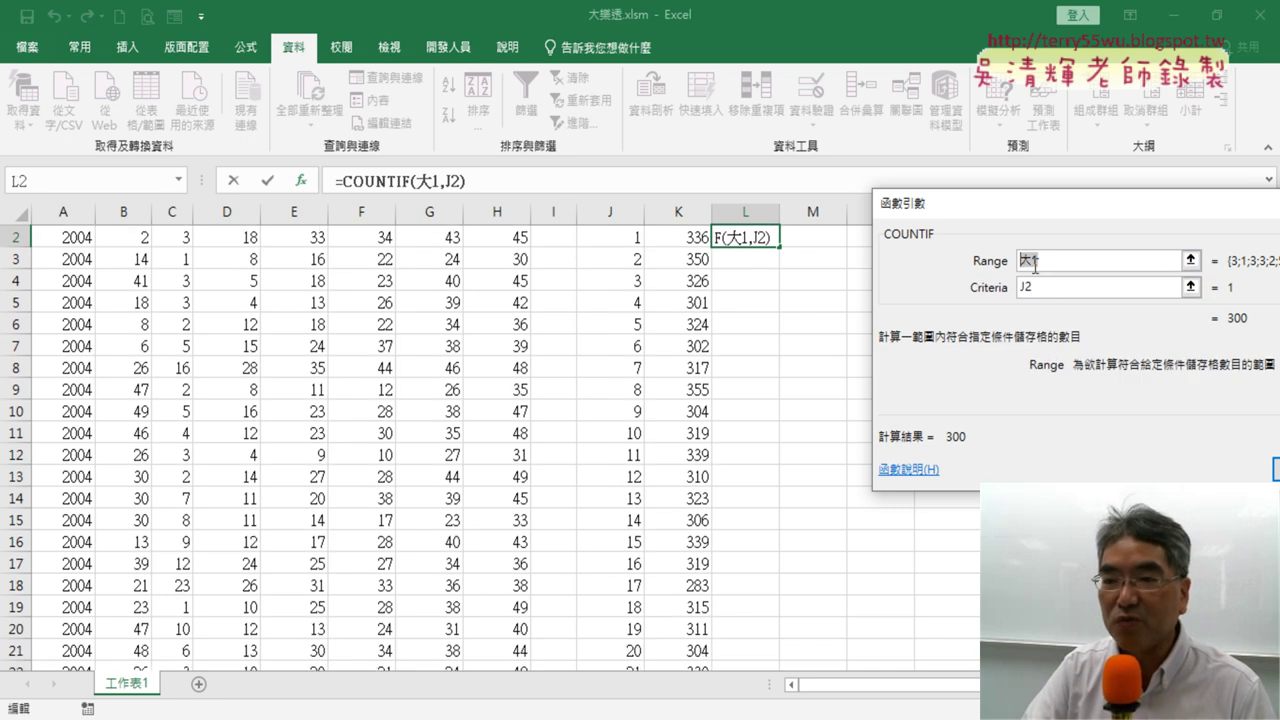
drag(1041, 206, 944, 153)
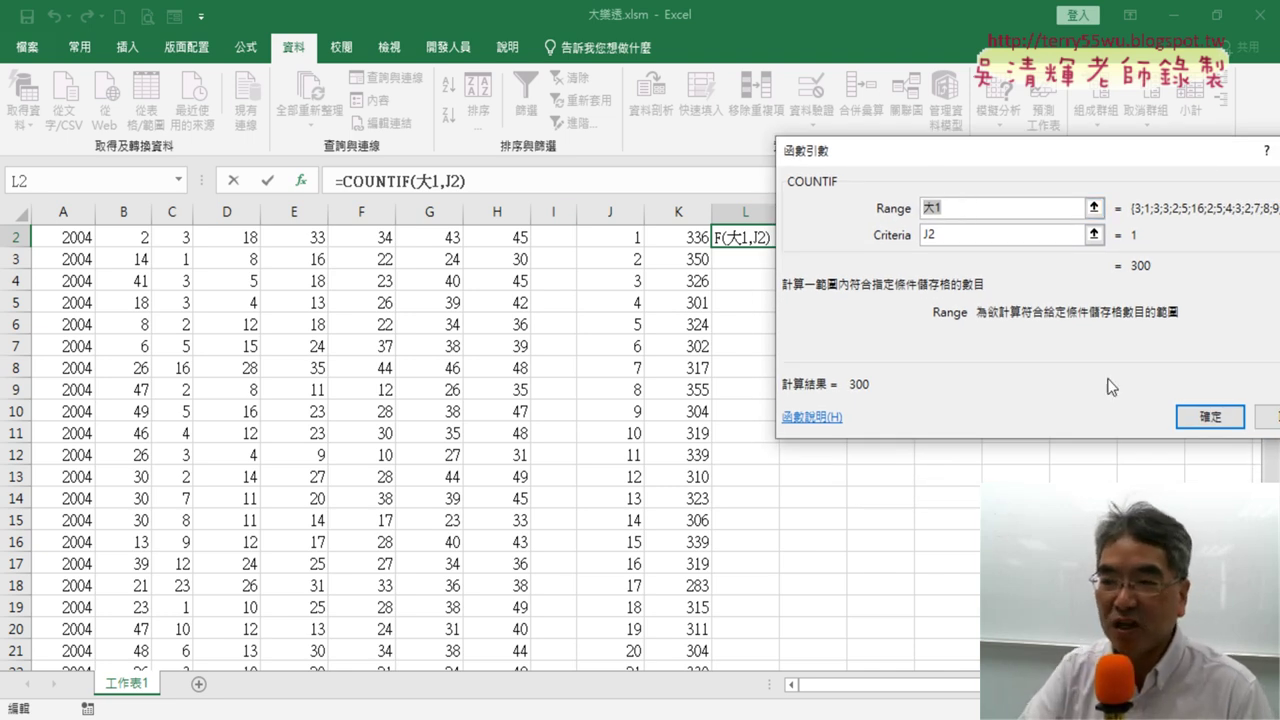
click(1210, 416)
scroll(998, 328, up, 1)
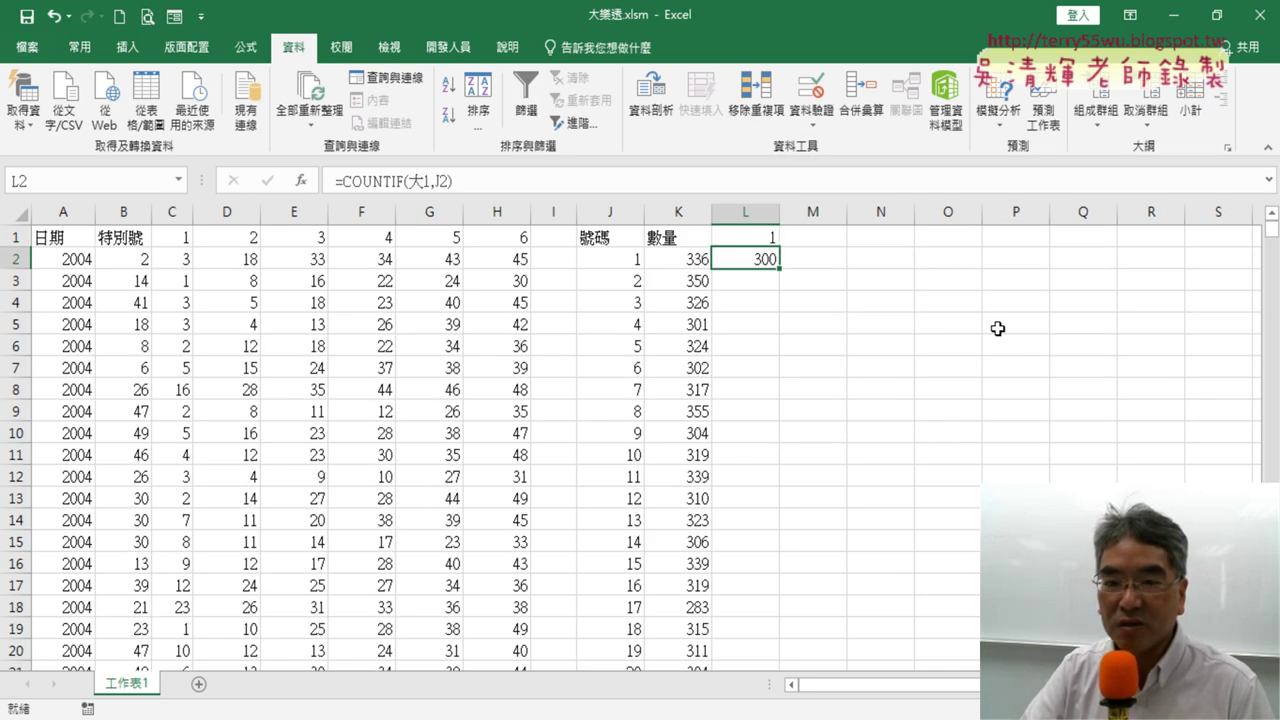
Fill L2's =COUNTIF(大1,J2) down to L50 and check its cell references
double_click(776, 268)
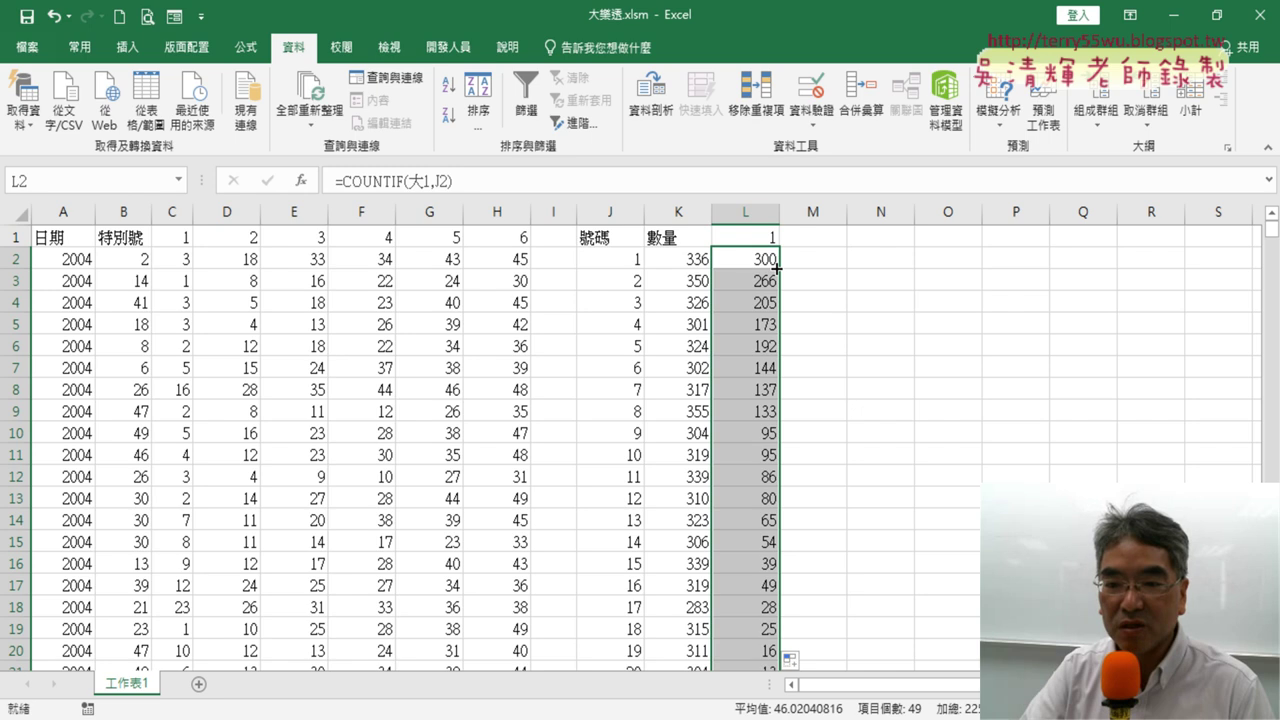
click(619, 261)
click(751, 260)
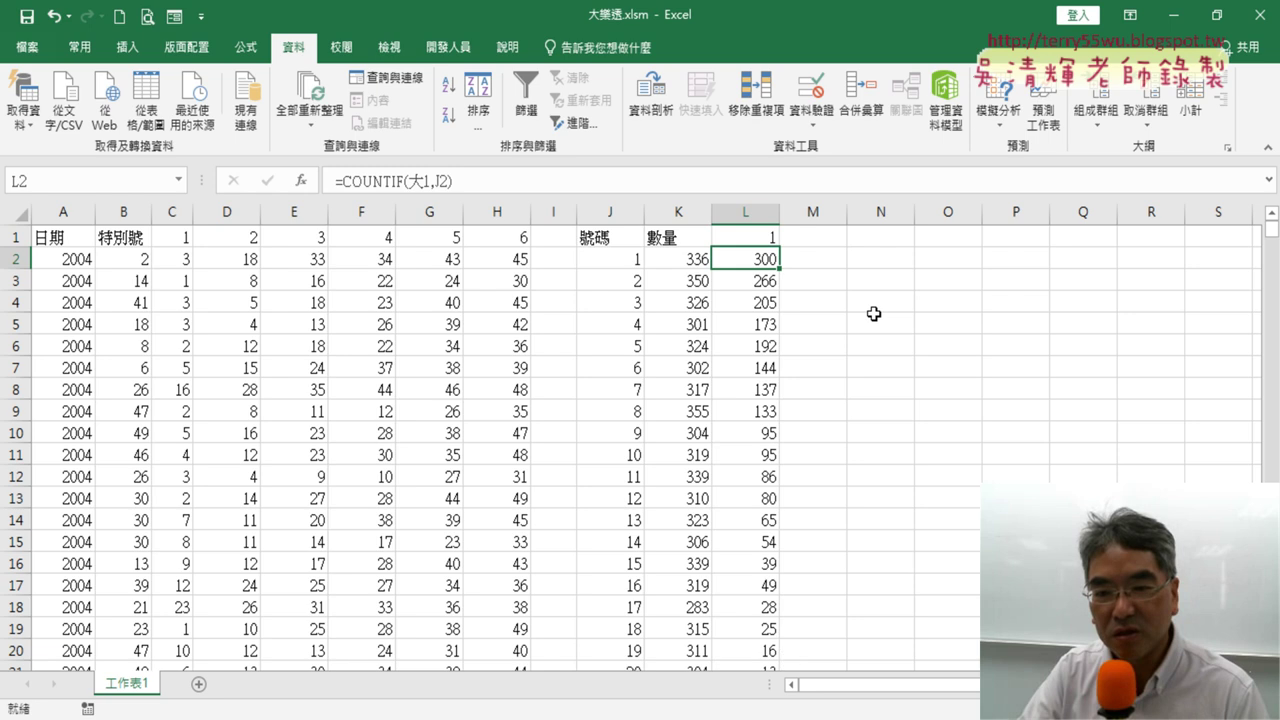
scroll(880, 315, down, 6)
scroll(875, 315, down, 3)
scroll(872, 320, down, 3)
scroll(872, 320, up, 2)
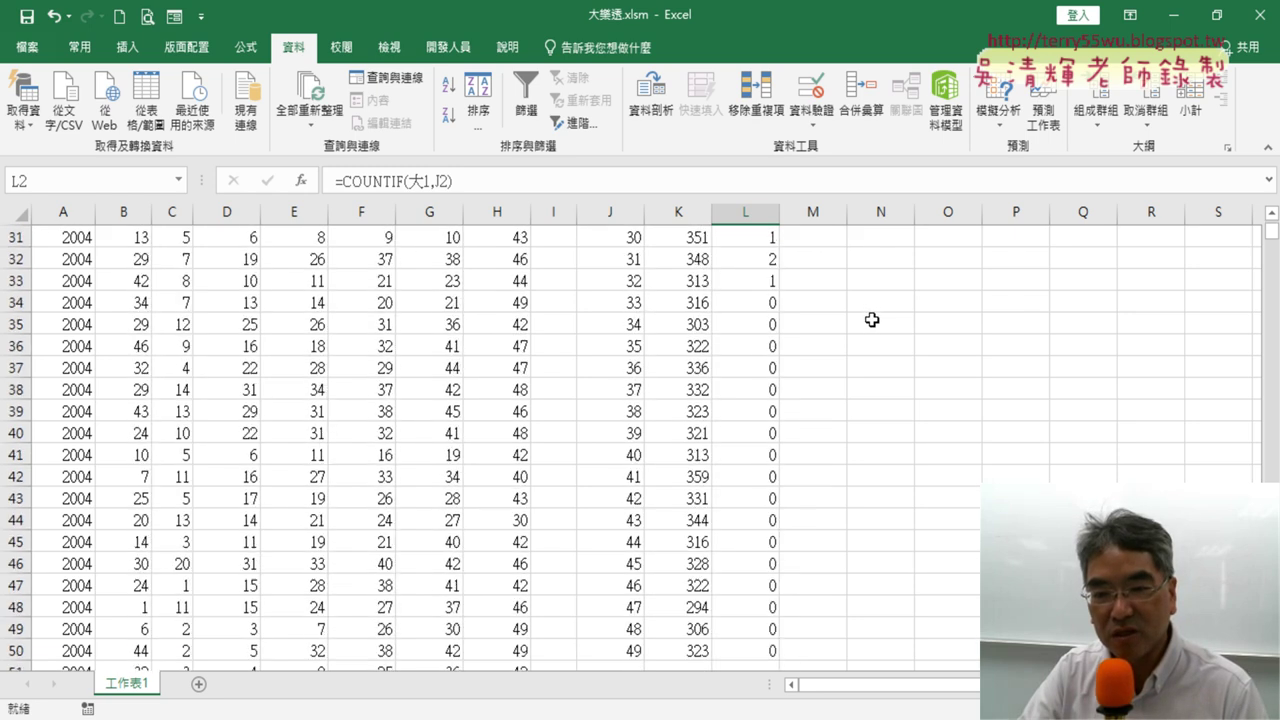
scroll(871, 318, up, 6)
scroll(870, 318, up, 5)
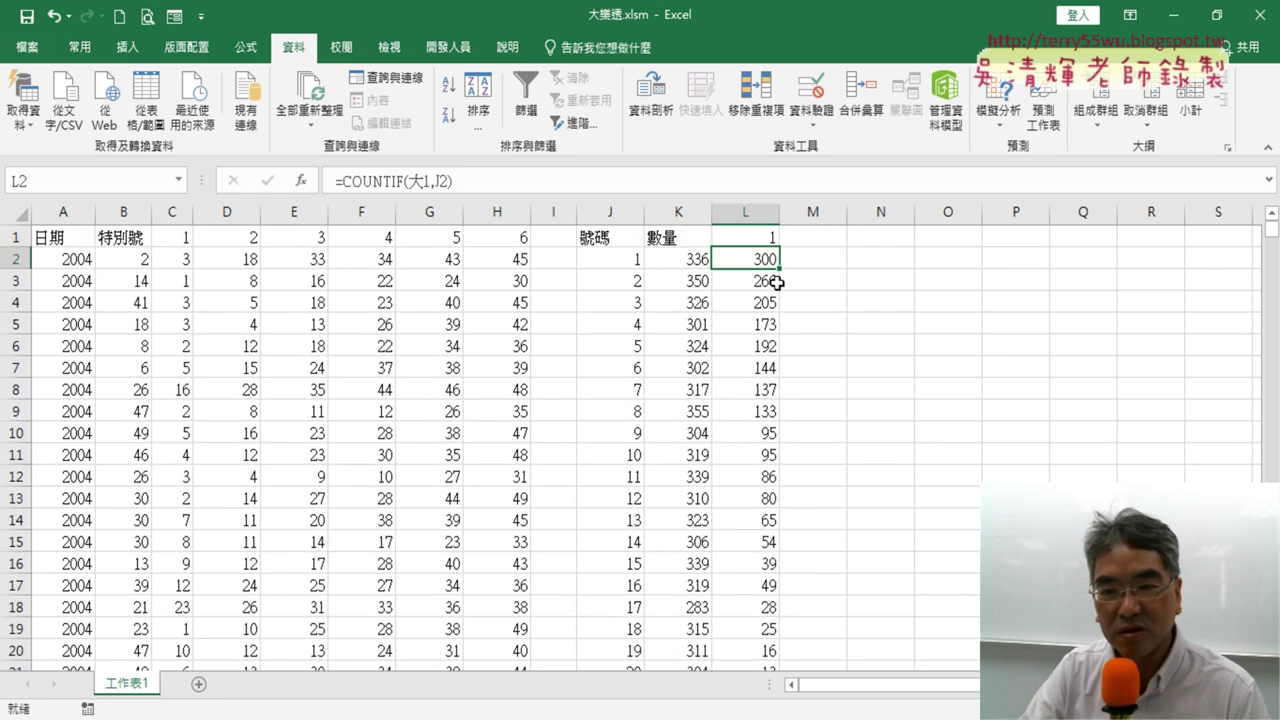
click(395, 181)
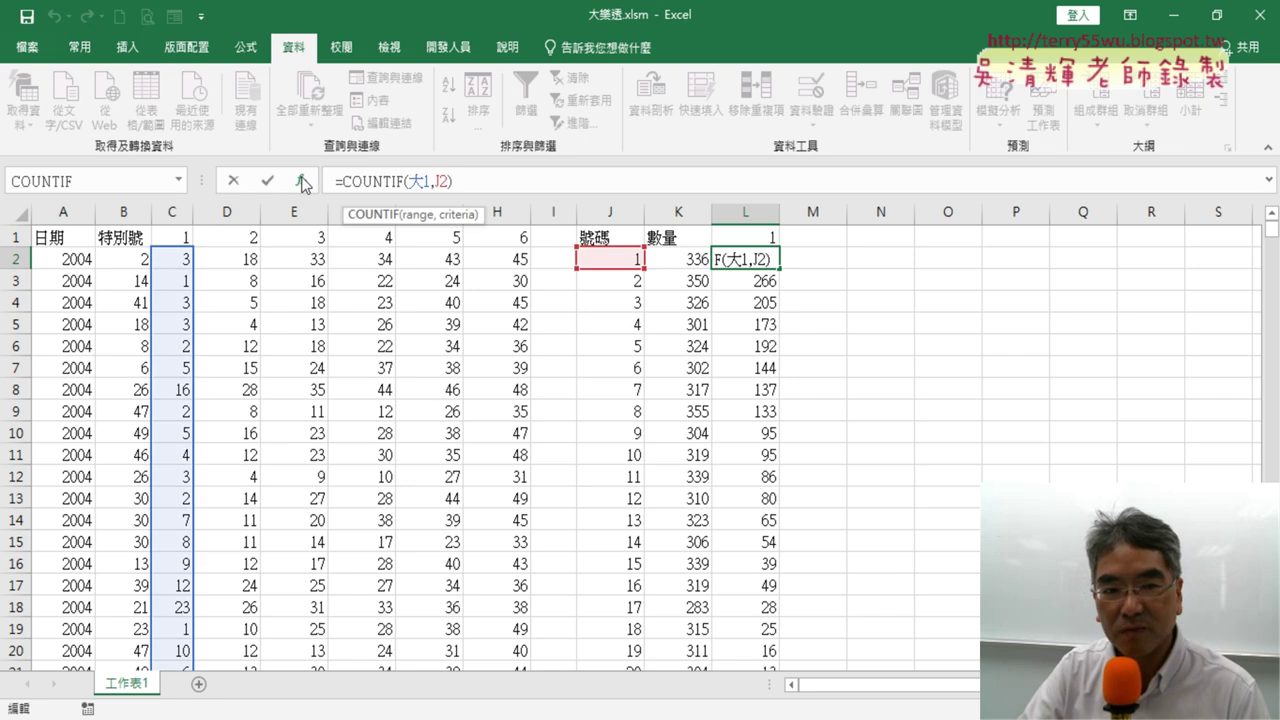
click(301, 181)
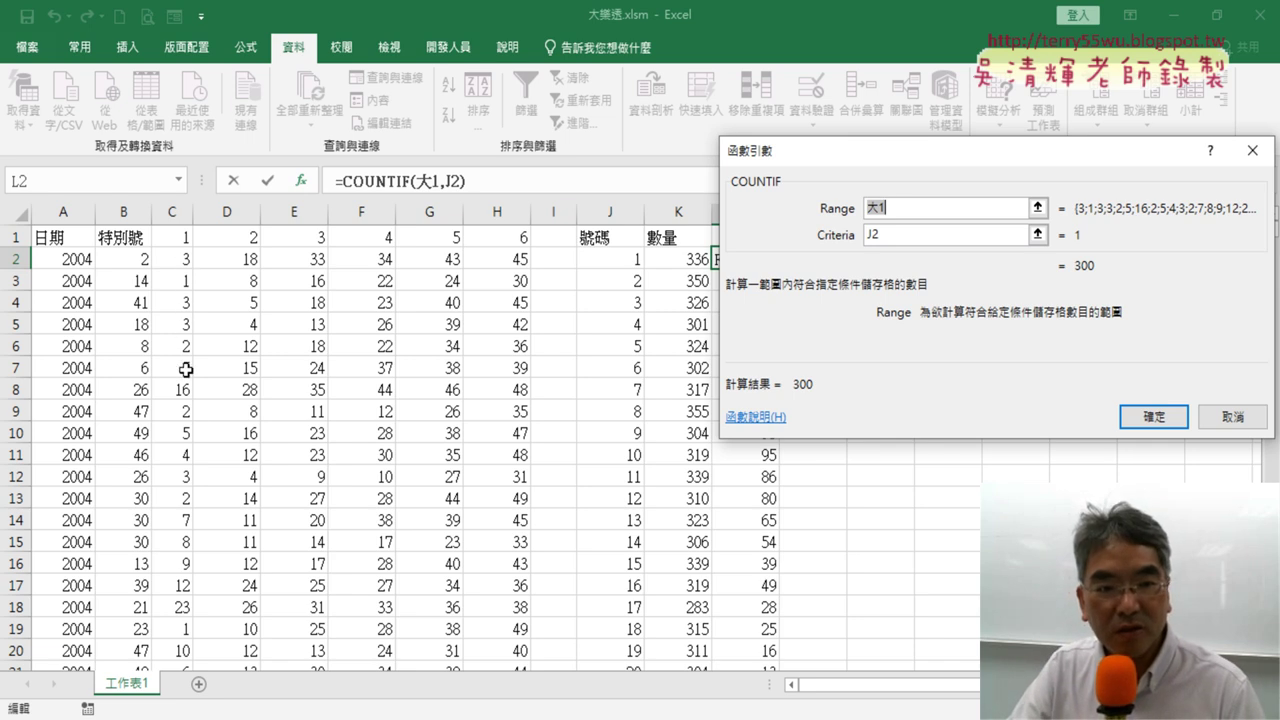
scroll(187, 493, down, 3)
scroll(187, 493, down, 7)
scroll(187, 490, down, 3)
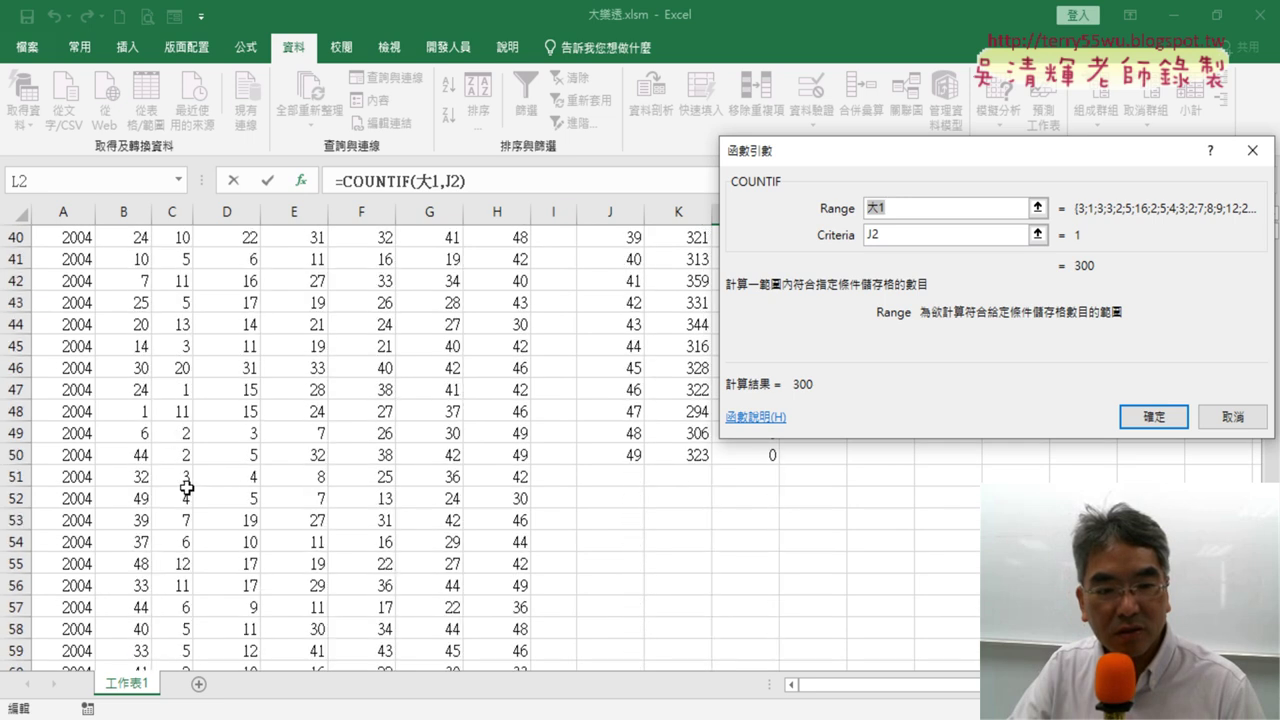
scroll(187, 488, down, 4)
scroll(187, 488, down, 7)
scroll(187, 488, down, 4)
scroll(187, 488, down, 3)
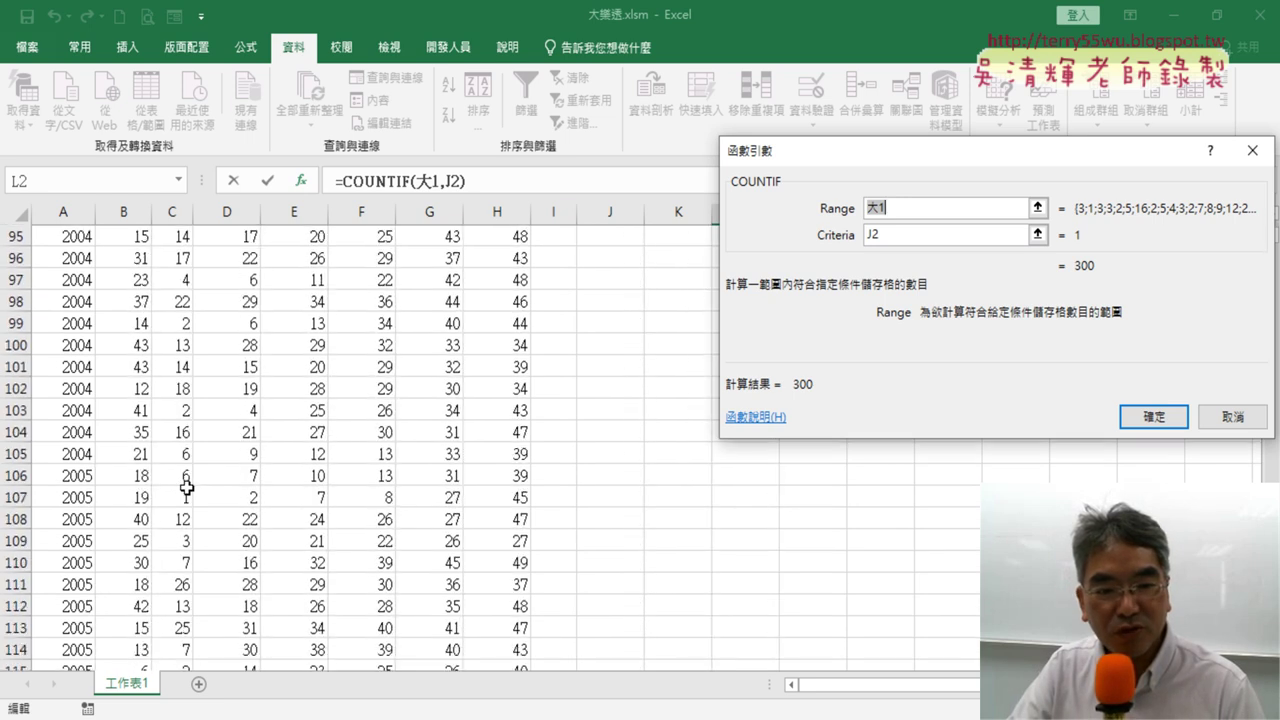
scroll(187, 488, down, 8)
scroll(187, 488, down, 6)
scroll(187, 488, down, 6)
scroll(187, 488, down, 8)
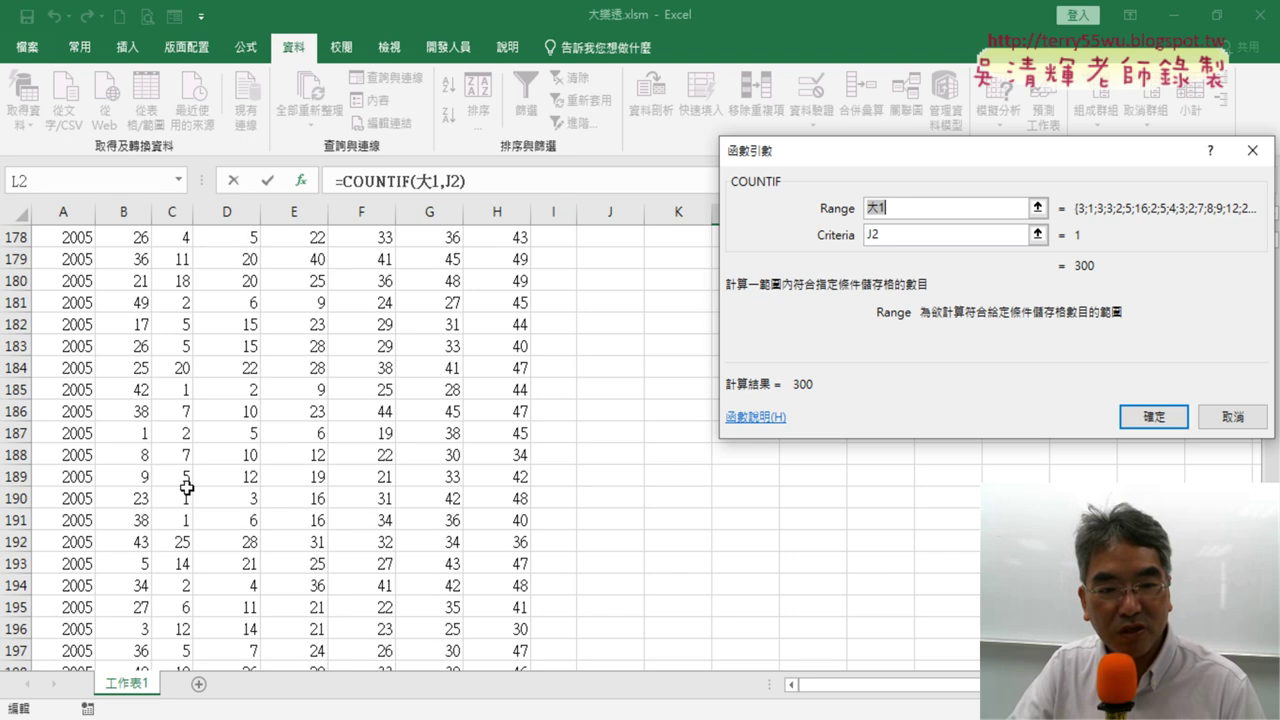
scroll(187, 488, down, 8)
scroll(187, 488, down, 4)
scroll(187, 488, down, 8)
scroll(187, 488, down, 4)
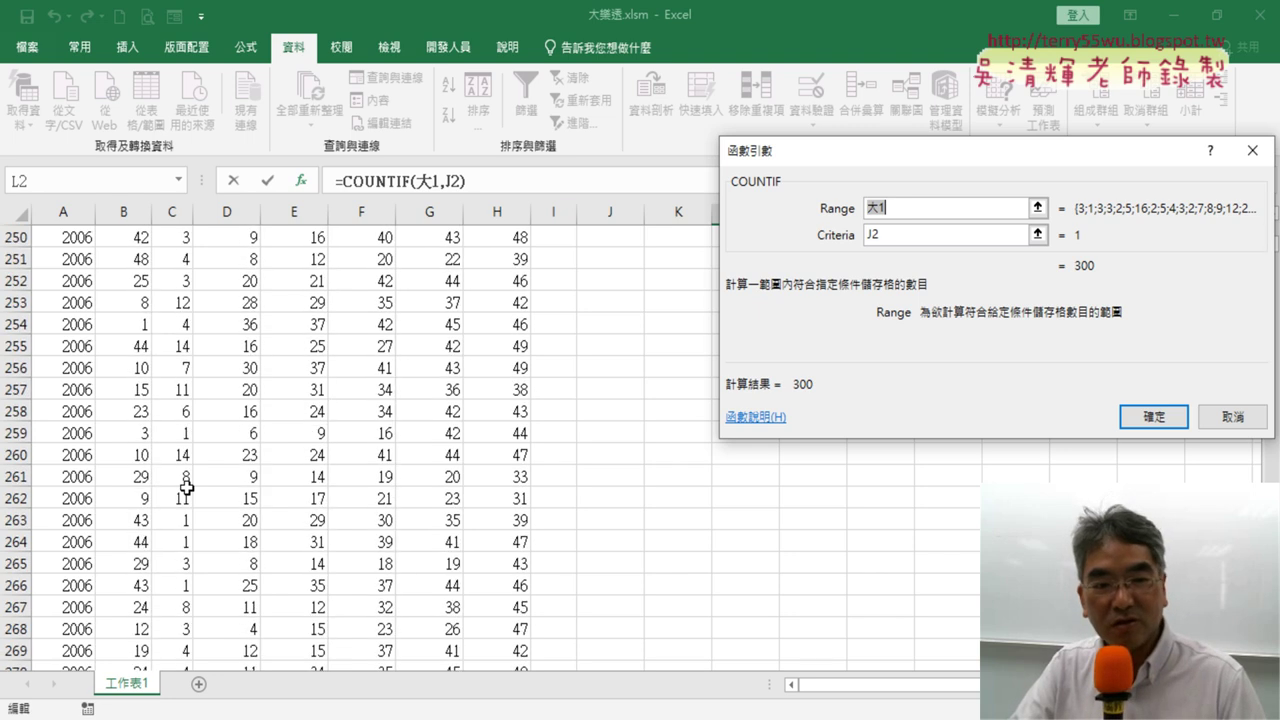
scroll(188, 489, down, 8)
scroll(188, 489, down, 5)
scroll(188, 489, down, 6)
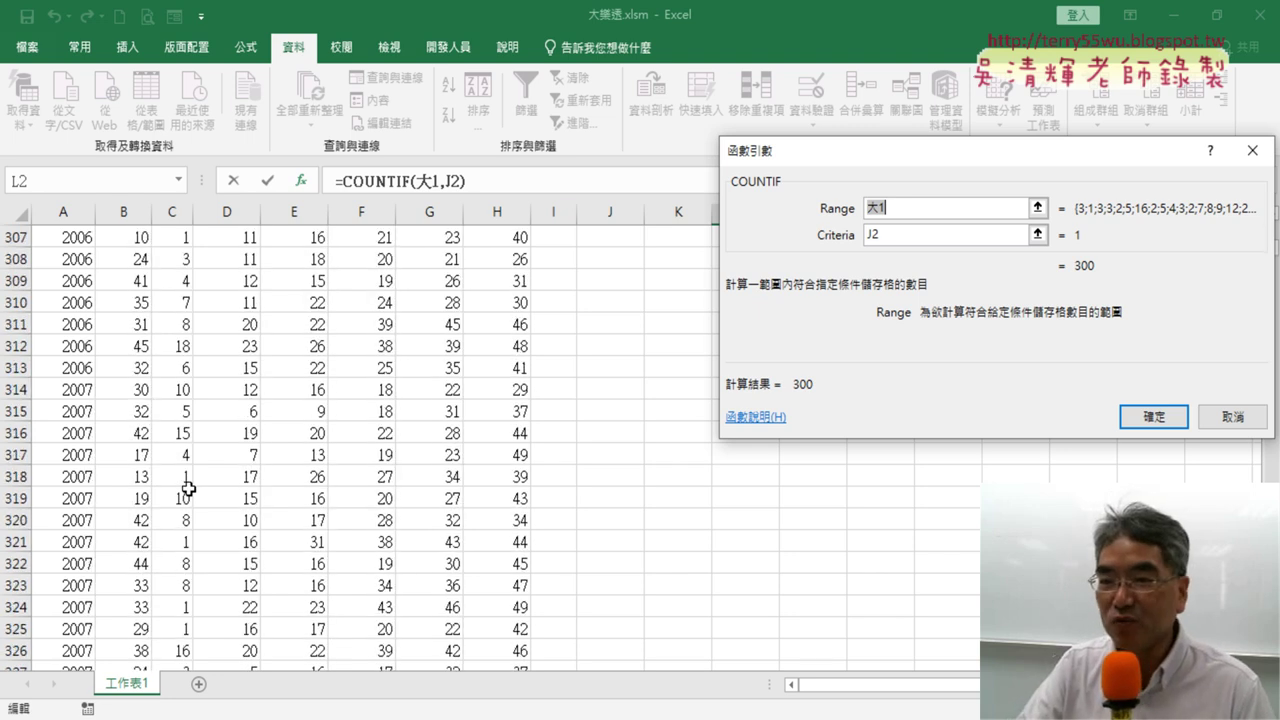
scroll(187, 484, up, 4)
scroll(187, 484, up, 7)
click(1230, 416)
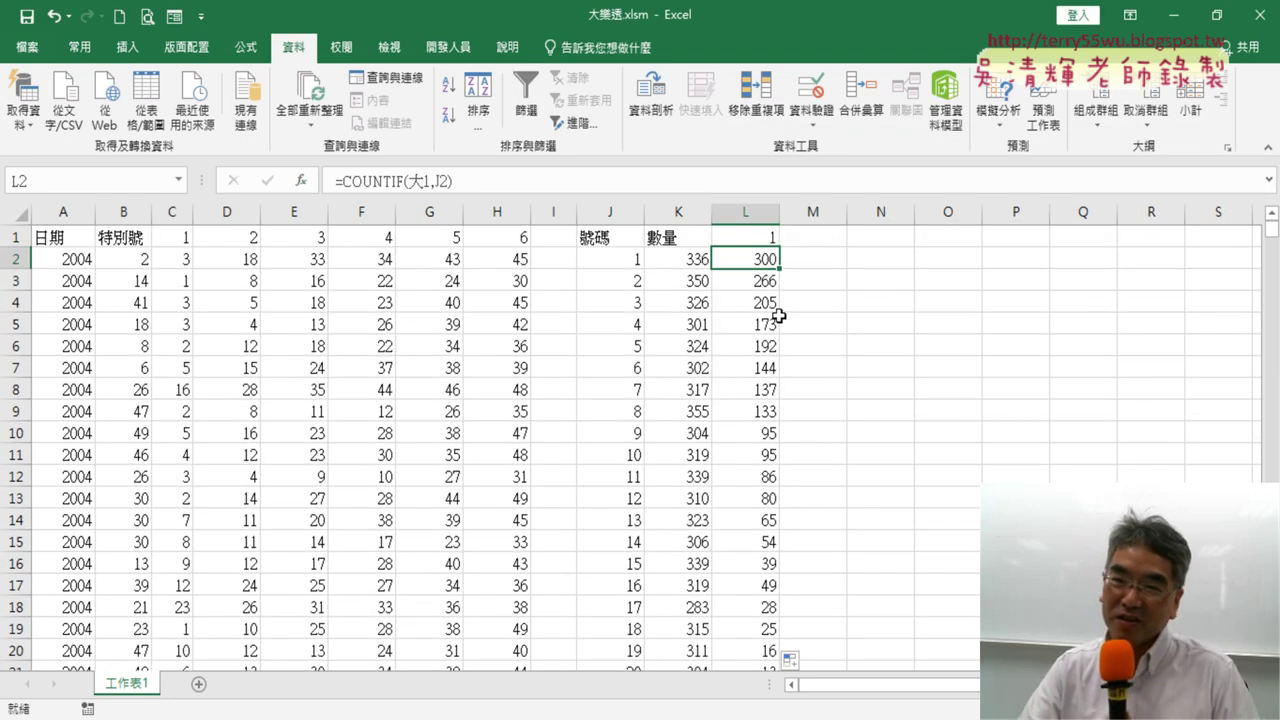
scroll(798, 348, down, 1)
scroll(798, 348, down, 7)
scroll(798, 348, down, 4)
scroll(798, 348, down, 1)
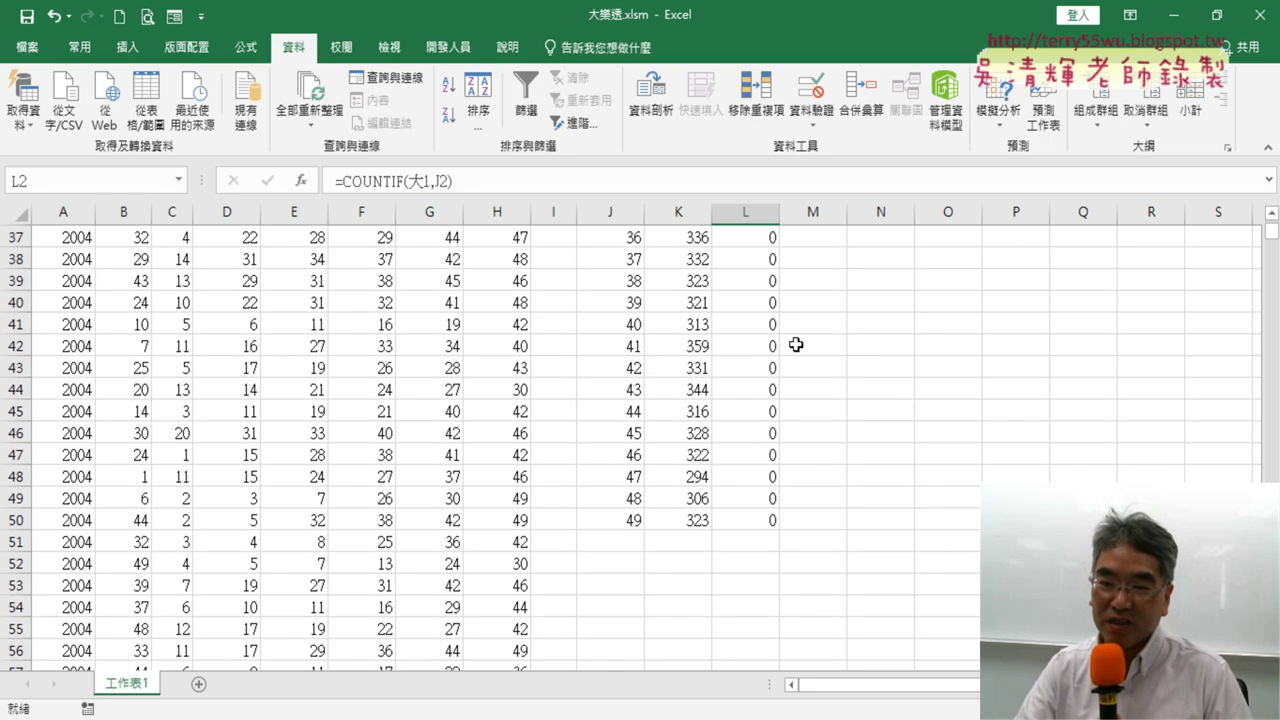
click(765, 521)
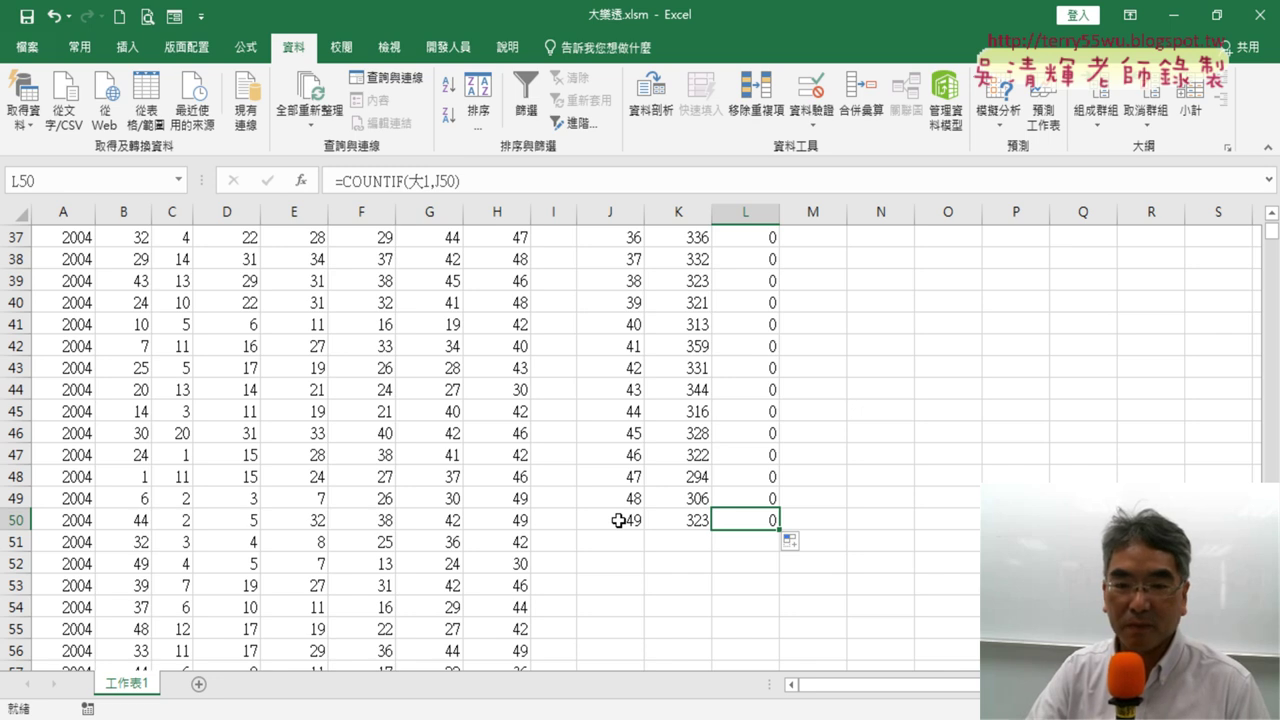
scroll(619, 520, up, 5)
scroll(619, 520, up, 7)
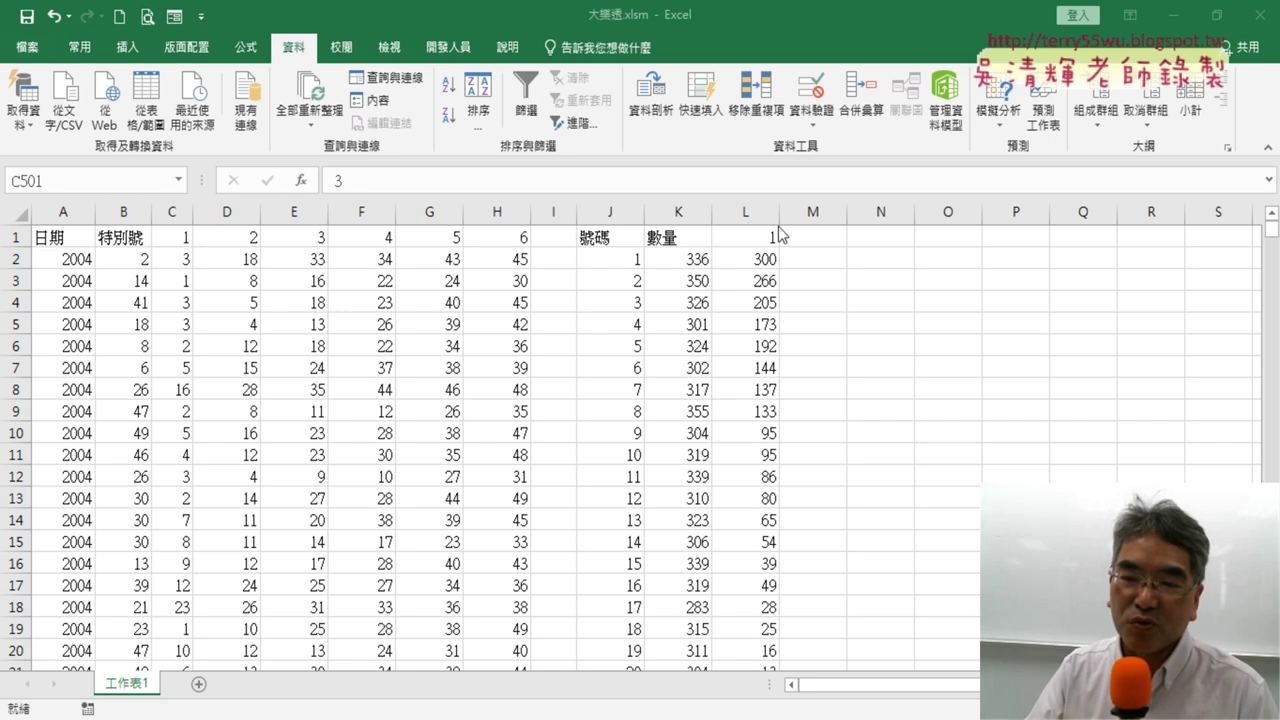
Enter the value 2 in cell M1
click(833, 240)
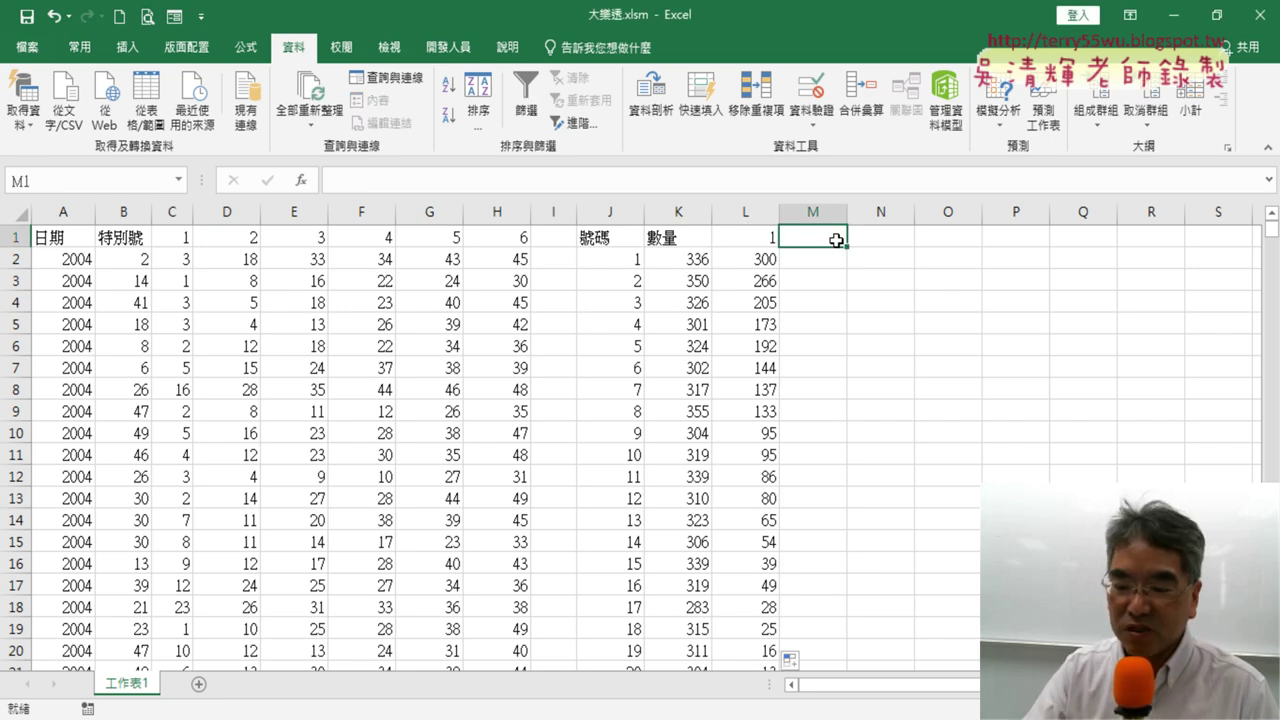
text(2)
key(Return)
Select a cell inside the lottery data and switch to the Insert ribbon
click(765, 258)
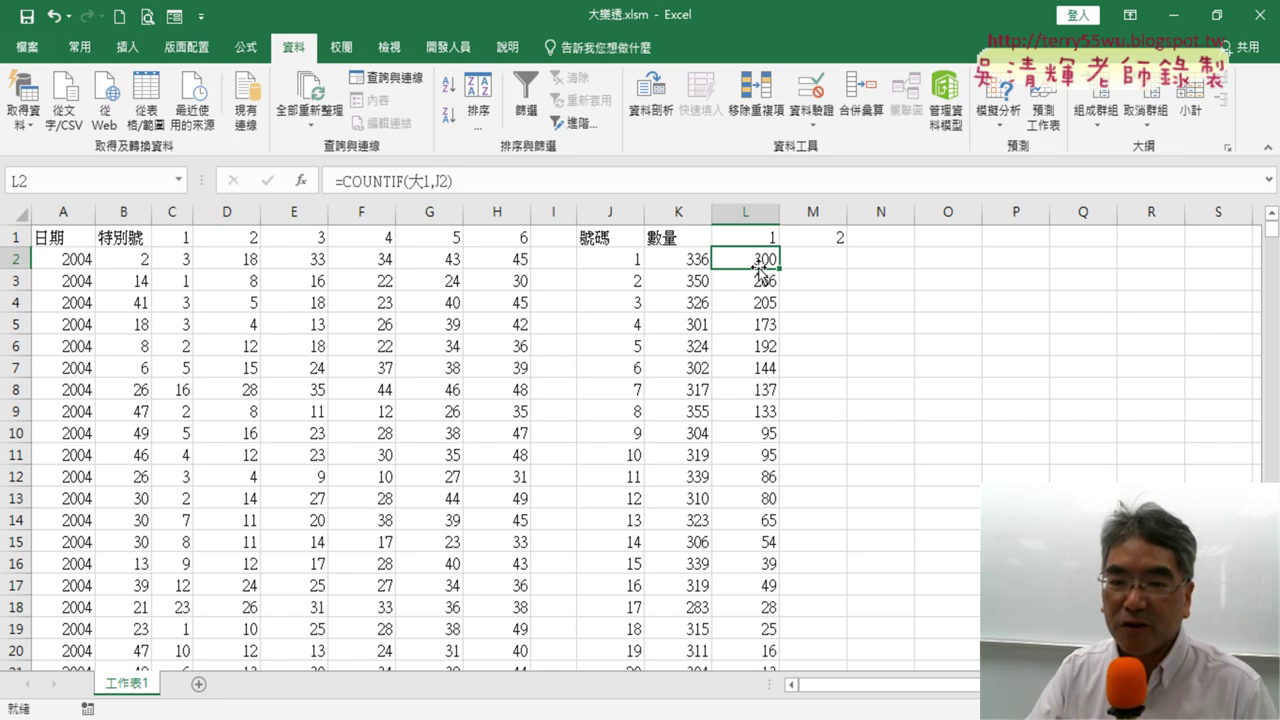
click(216, 328)
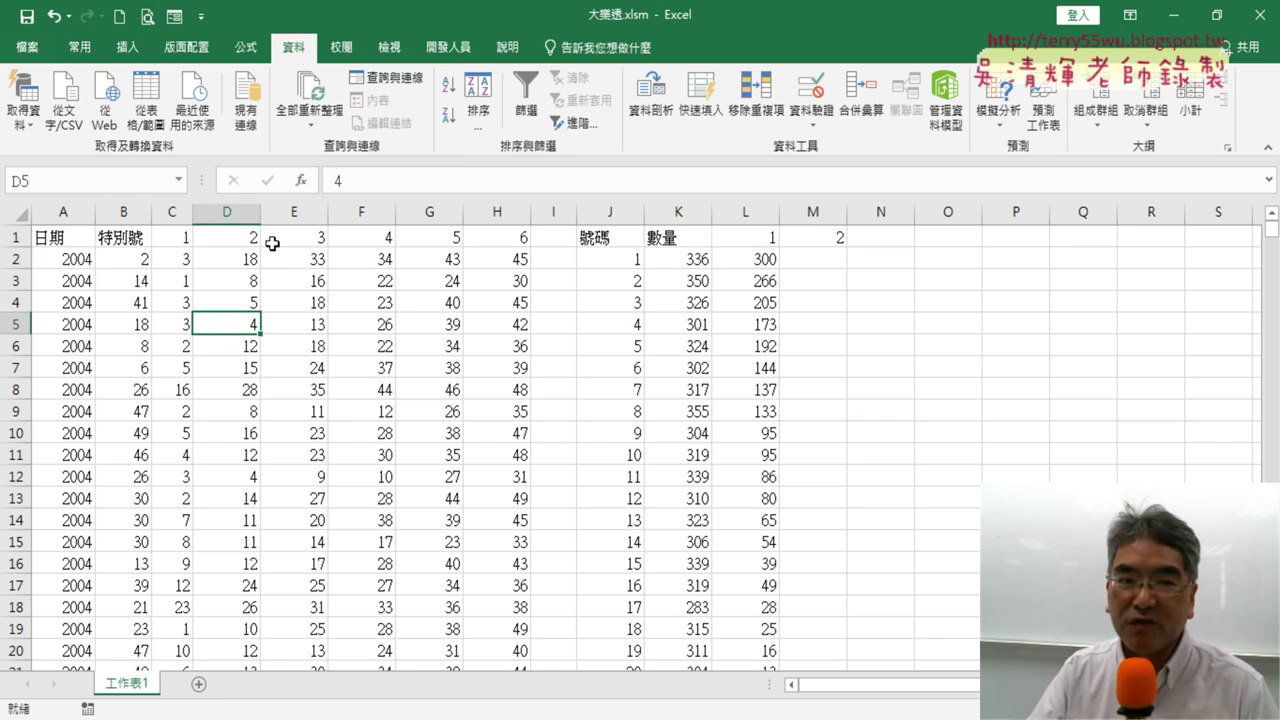
click(127, 47)
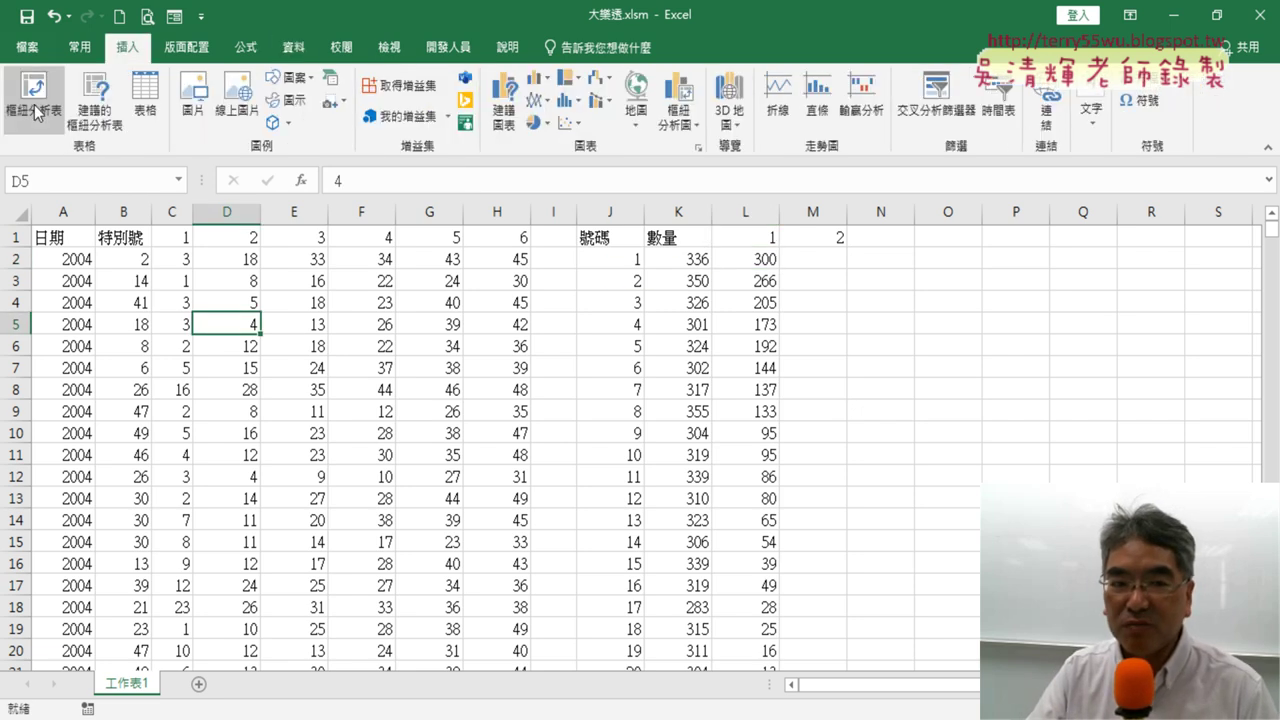
Insert a PivotTable on a new worksheet from 工作表1!$A$1:$H$2256
click(36, 111)
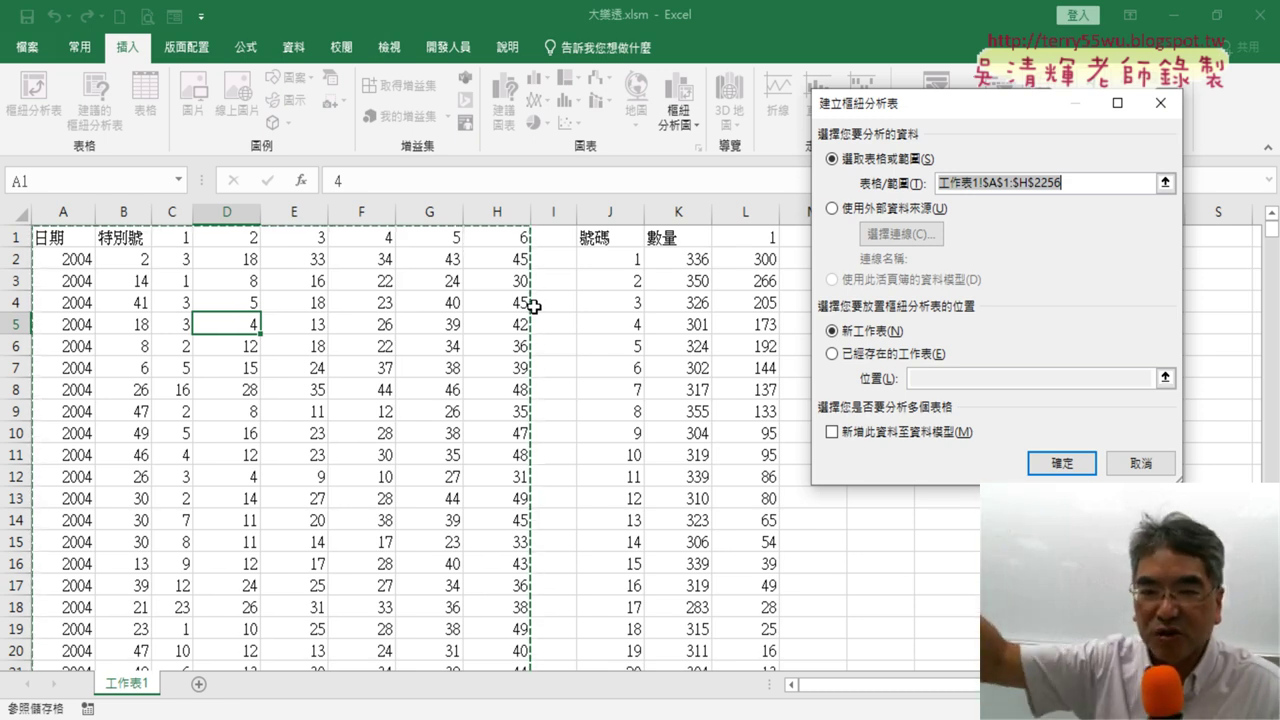
click(1057, 466)
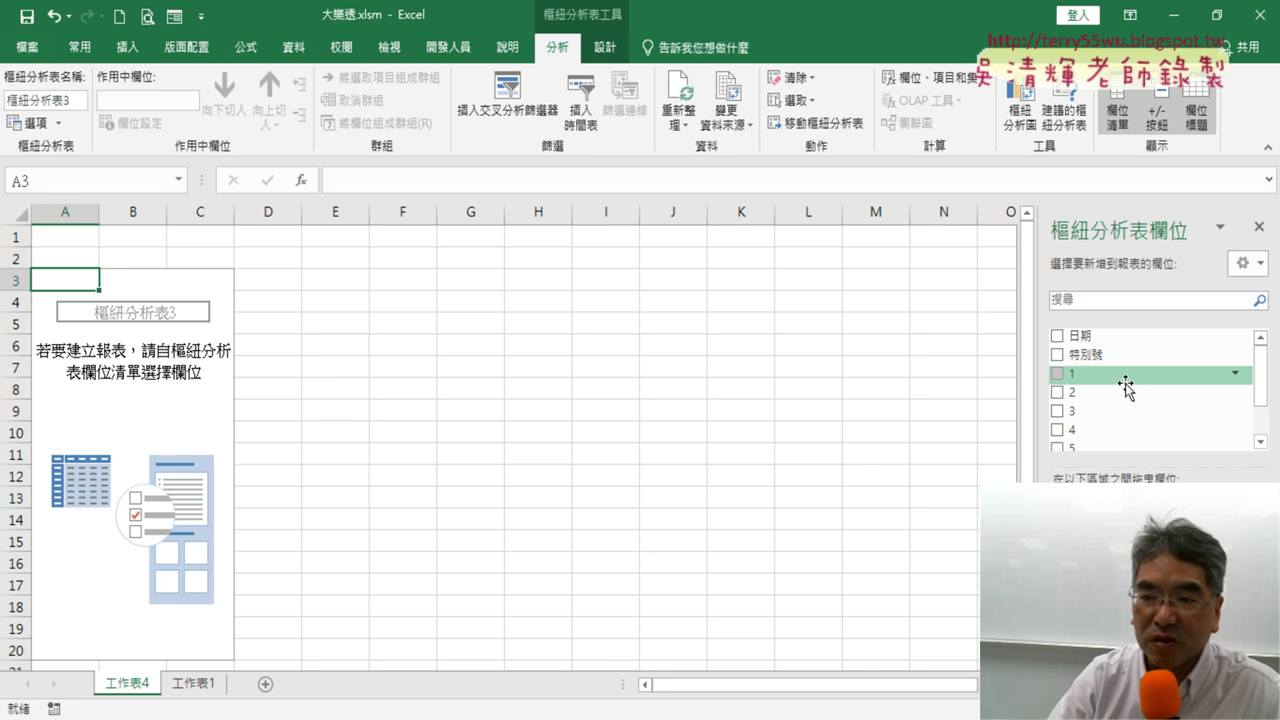
Add field 1 to the PivotTable as row labels and summed values, totalling 15628
drag(1082, 378, 1060, 650)
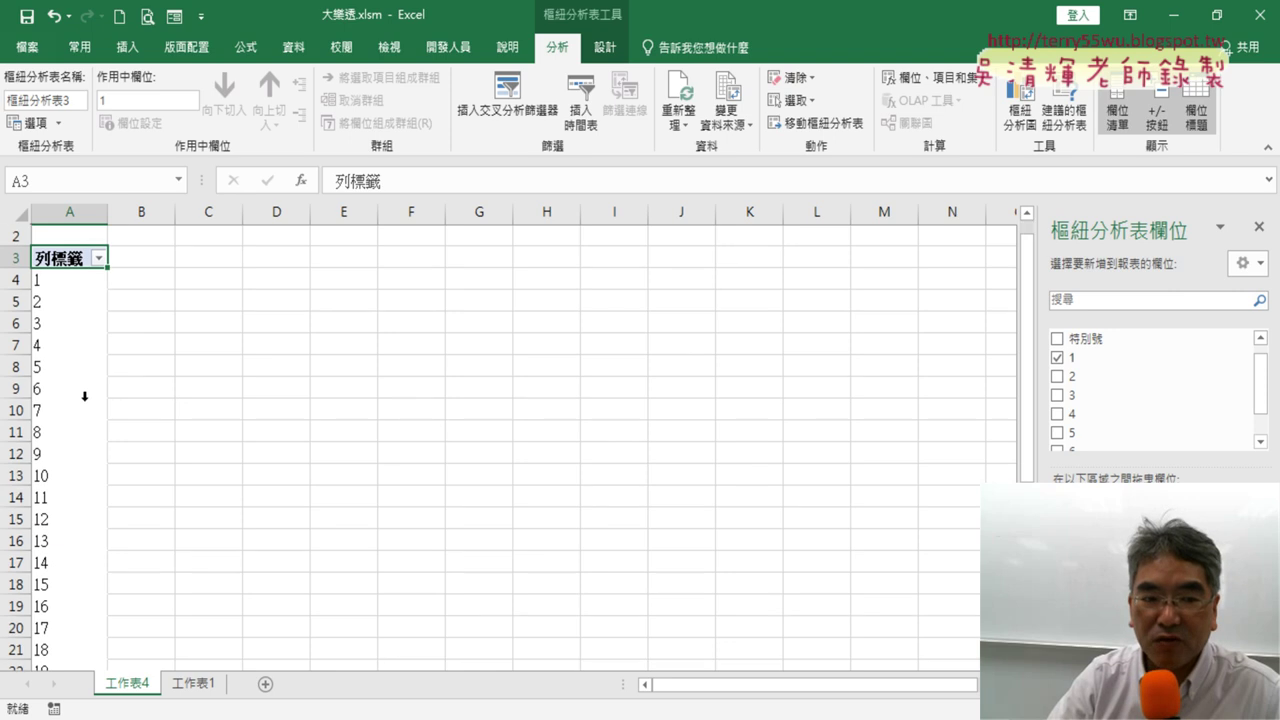
scroll(85, 396, down, 7)
scroll(80, 495, up, 3)
scroll(78, 498, up, 4)
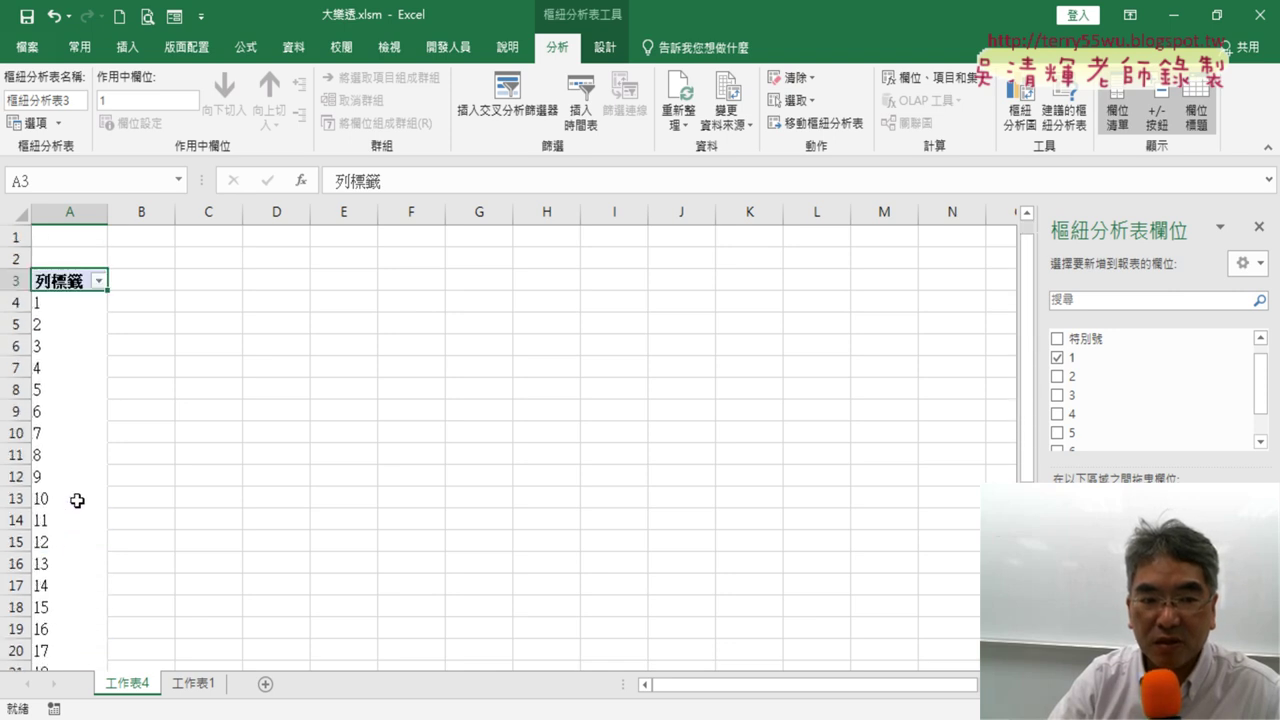
scroll(78, 498, down, 4)
scroll(78, 498, down, 4)
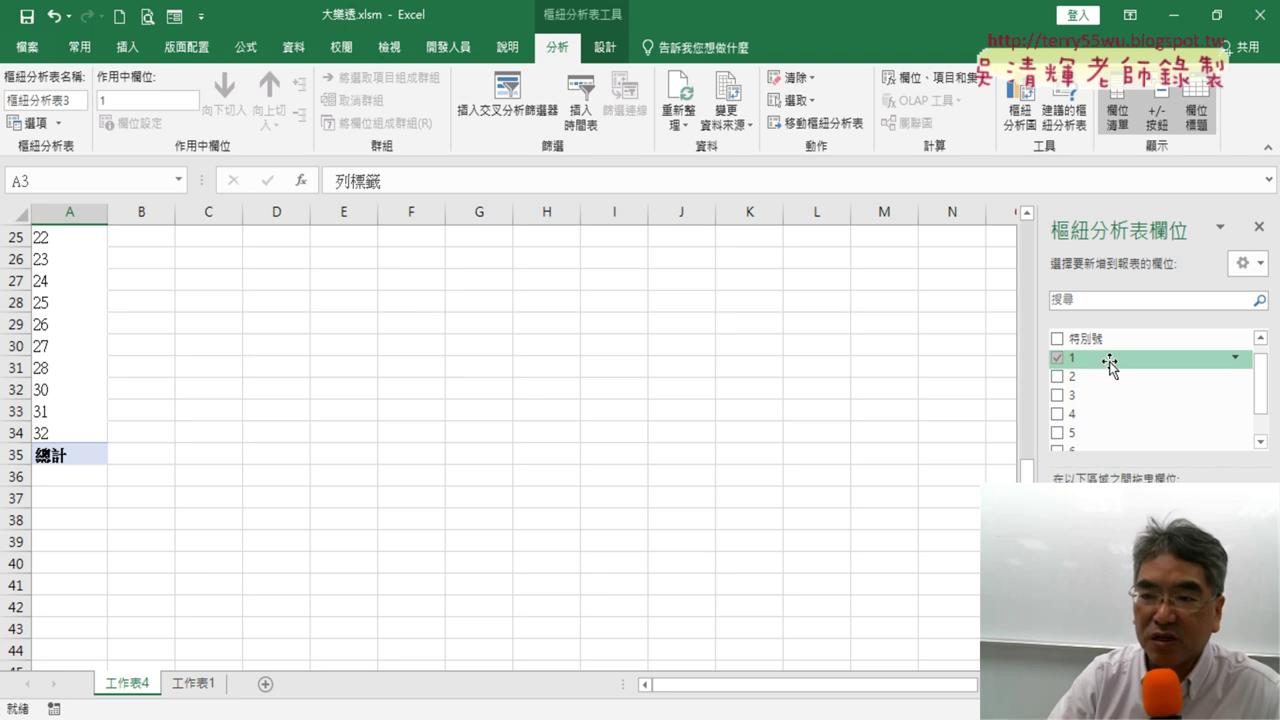
drag(1109, 362, 1168, 476)
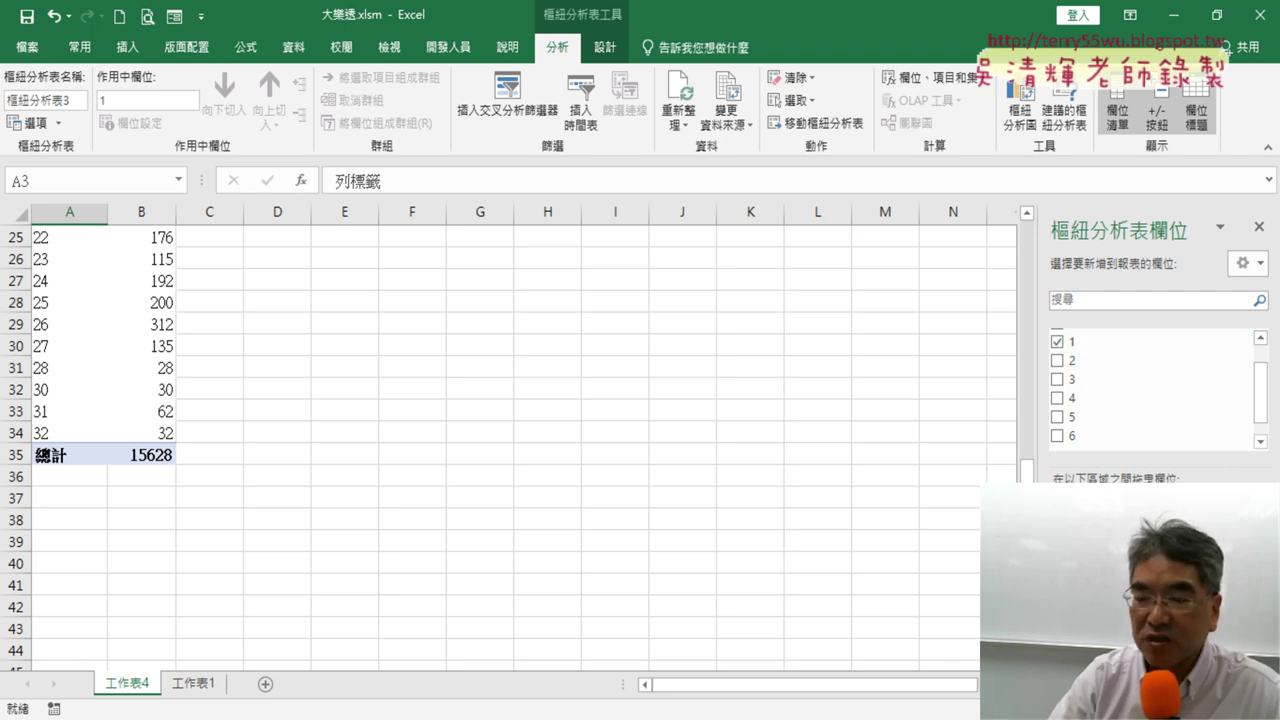
click(1140, 600)
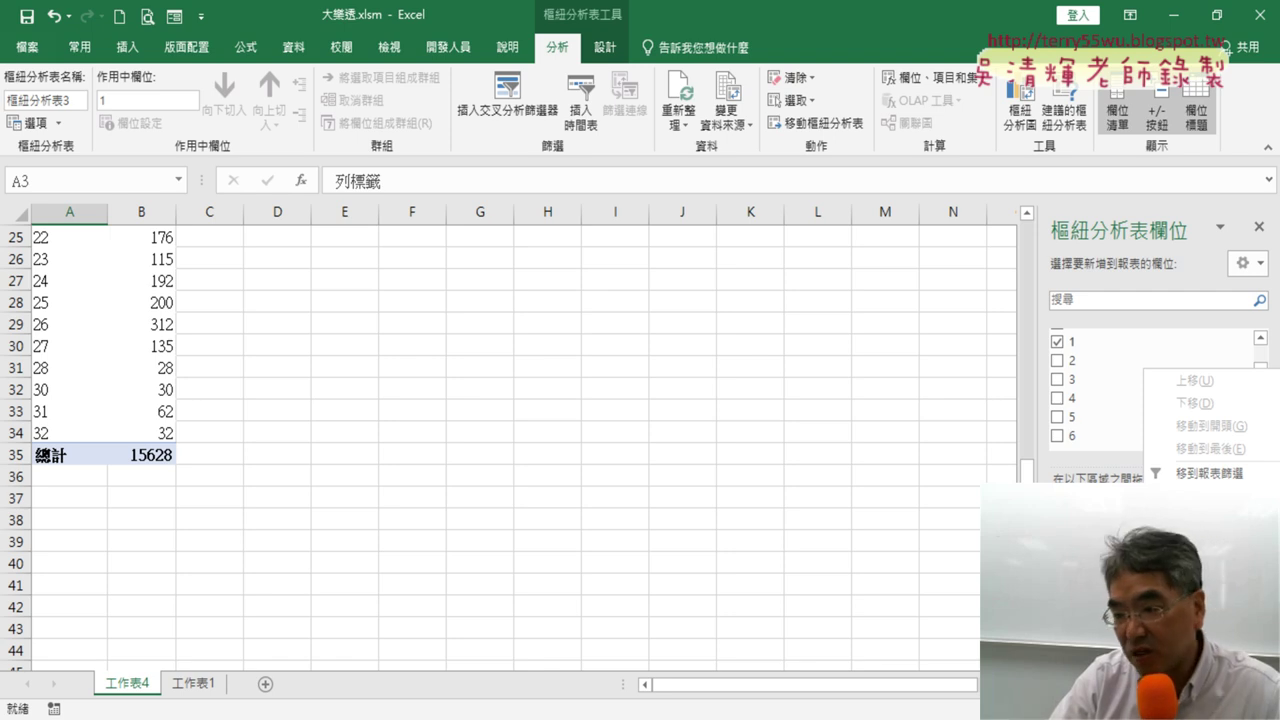
Change field 1's value summary from sum to 計數 (count), showing 300 for number 1
click(1195, 598)
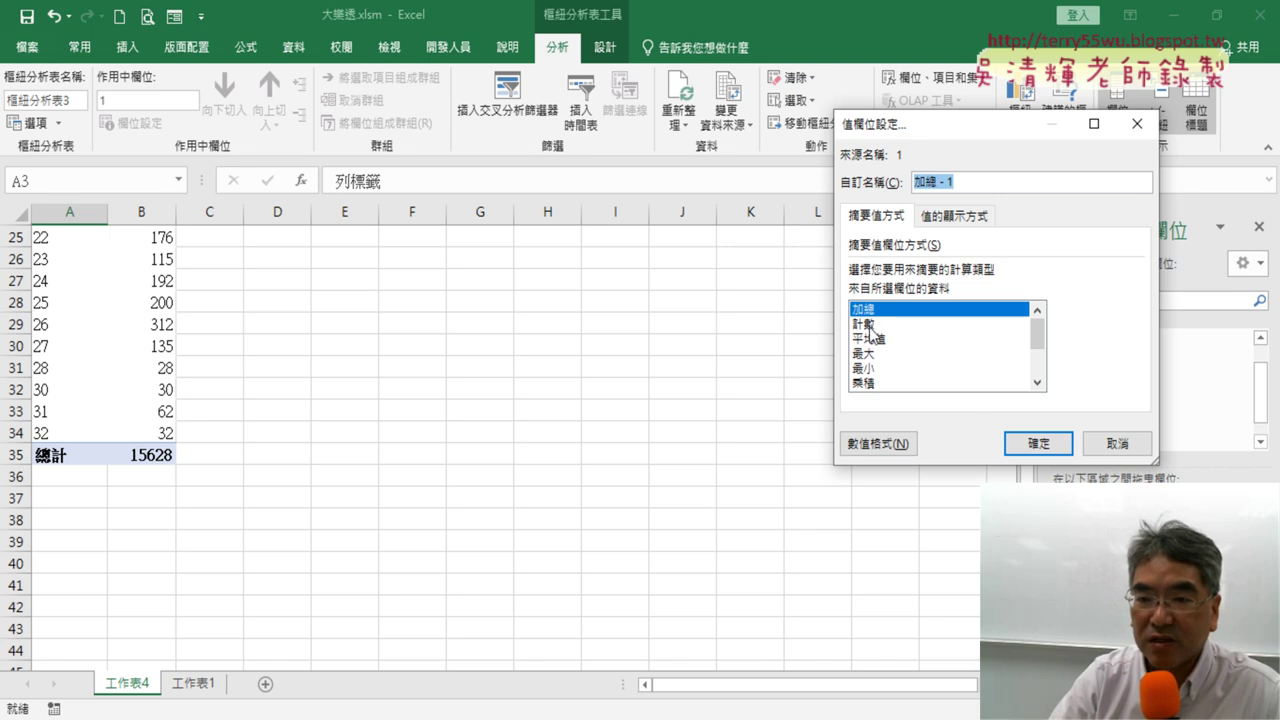
click(864, 325)
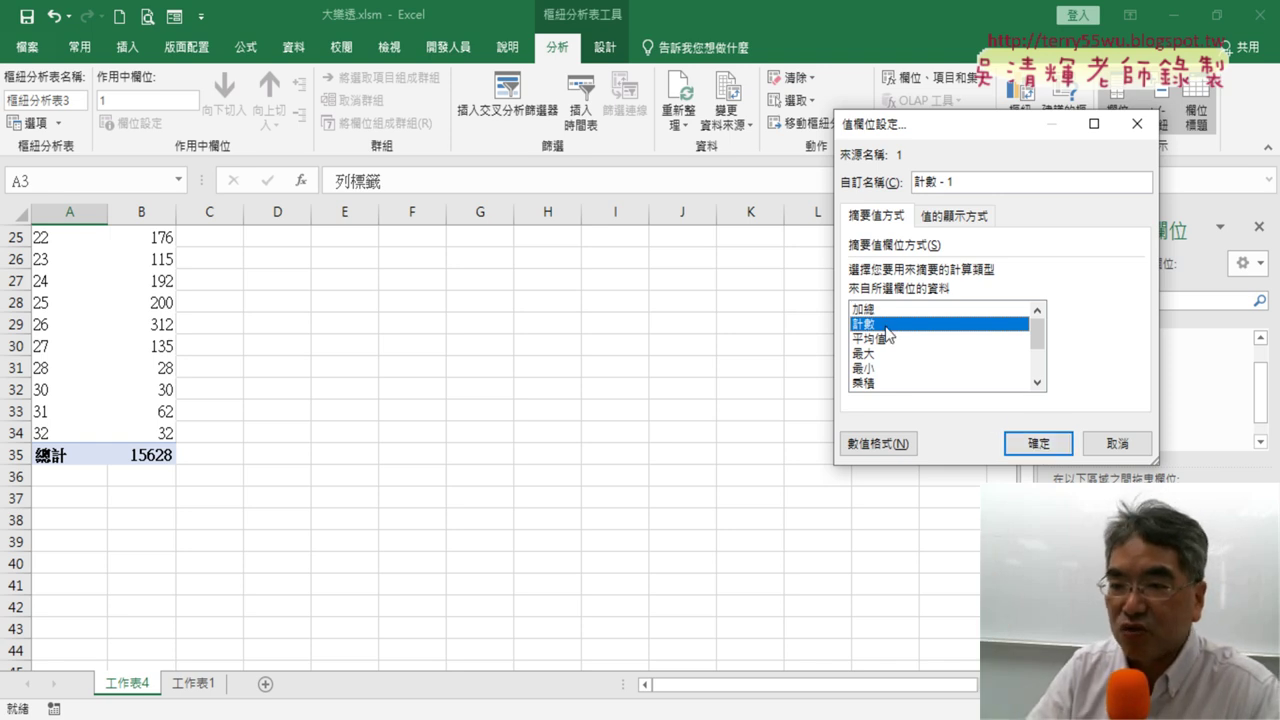
click(1038, 443)
scroll(427, 420, up, 4)
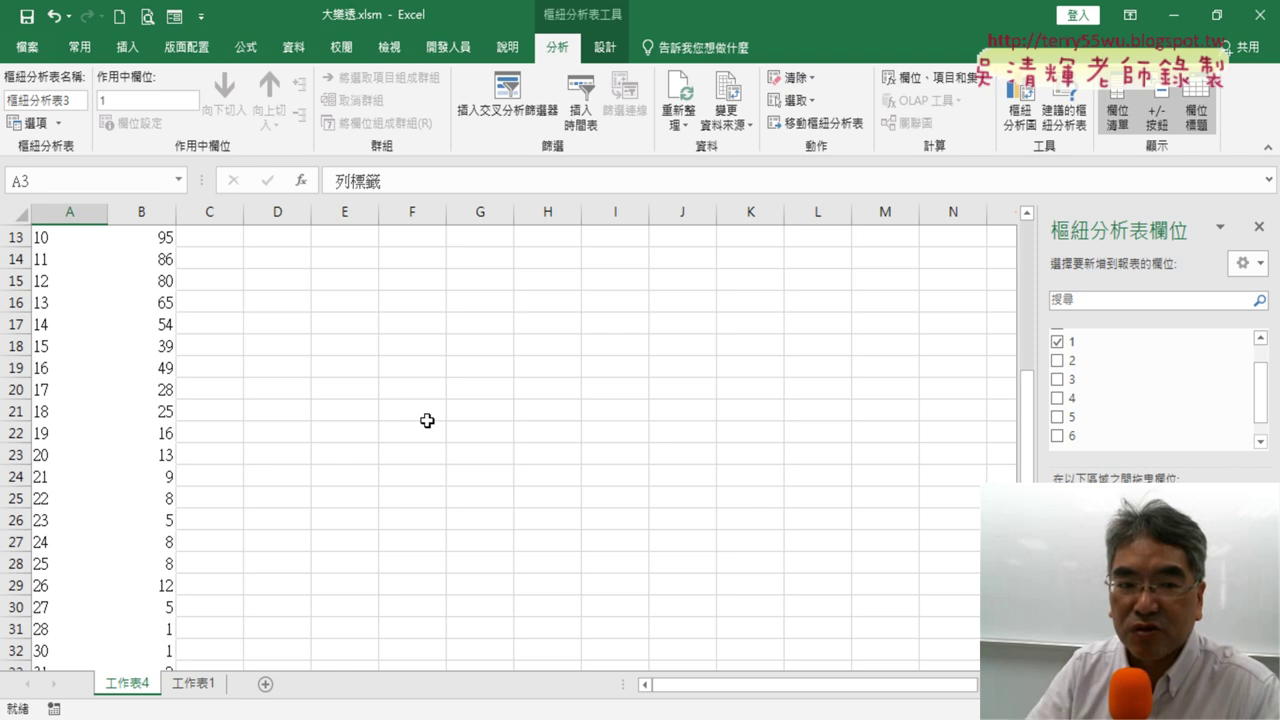
scroll(427, 420, up, 3)
scroll(427, 420, up, 1)
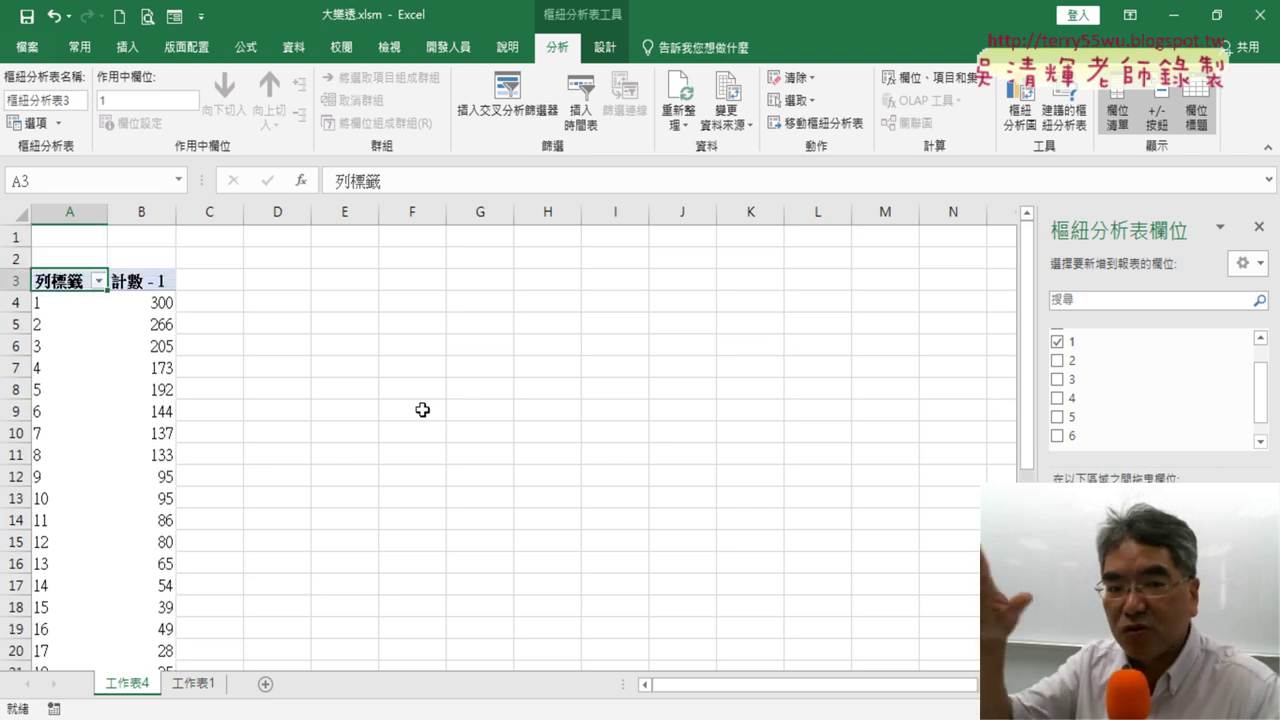
Drag field 1 out of the PivotTable rows, leaving a single count total of 2255
click(146, 302)
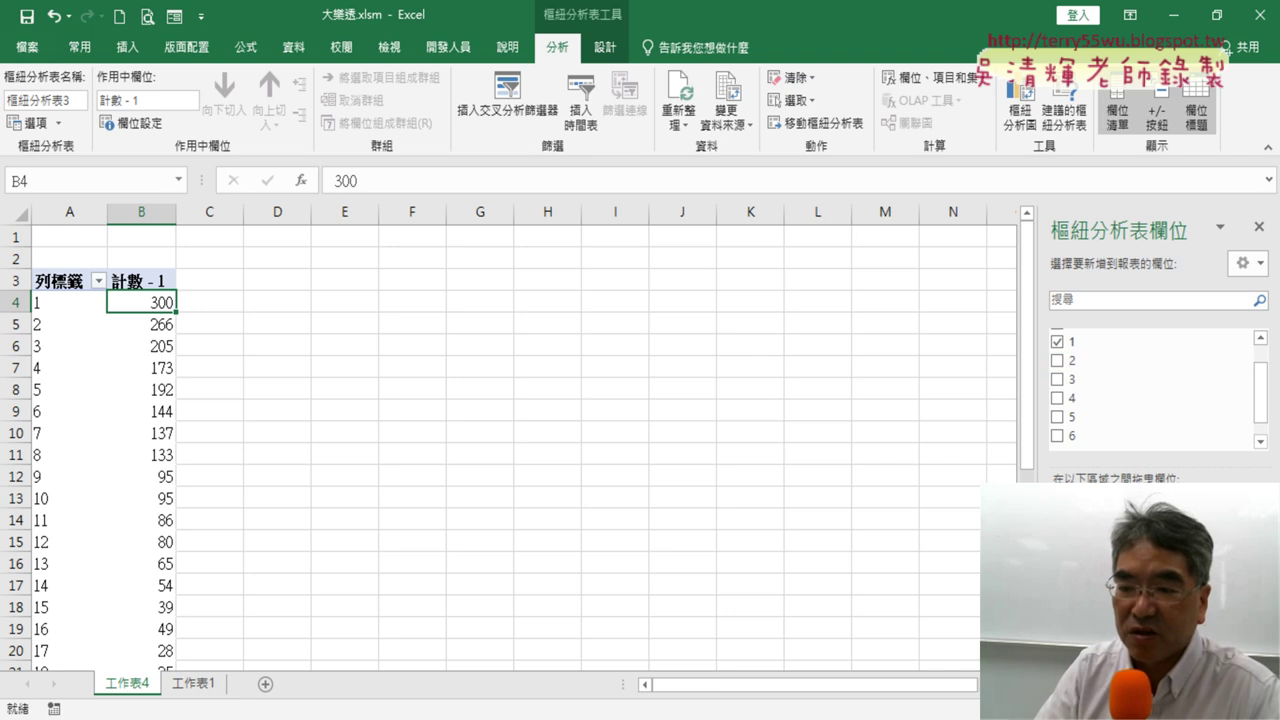
drag(1066, 360, 1140, 400)
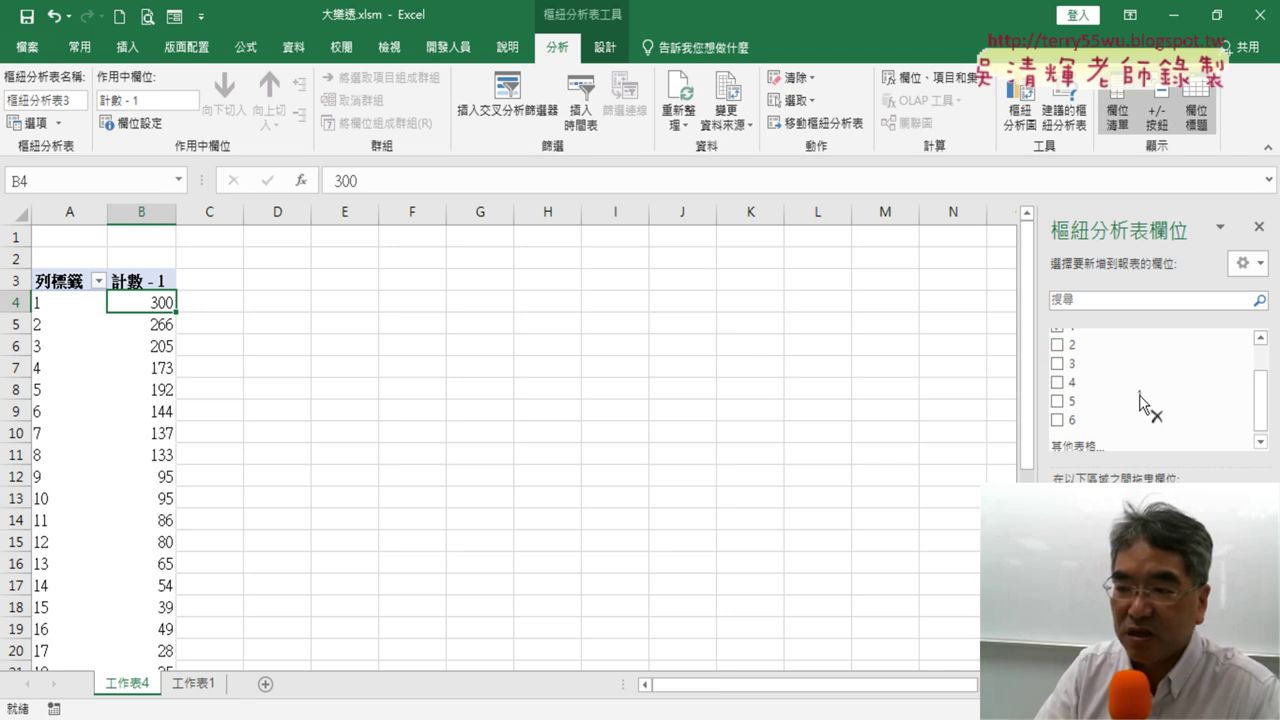
drag(1140, 405, 1138, 402)
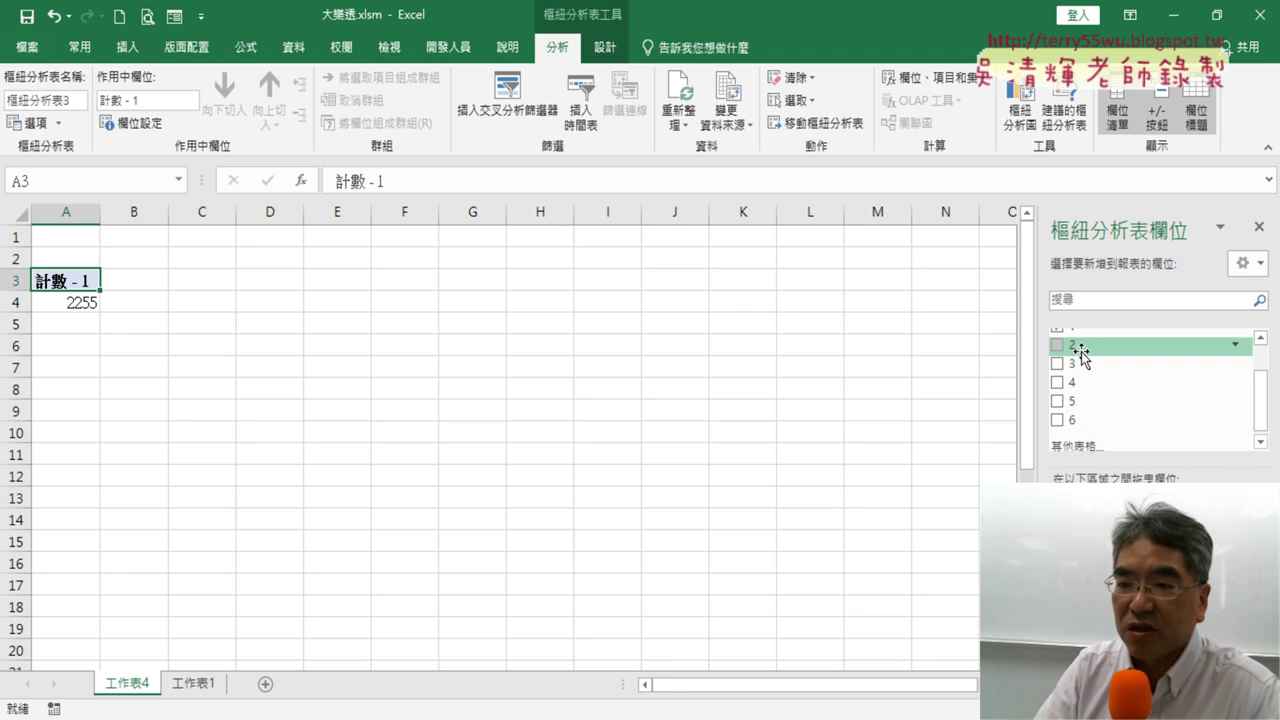
Make field 3 the PivotTable row labels so each number shows its count
key(ctrl+z)
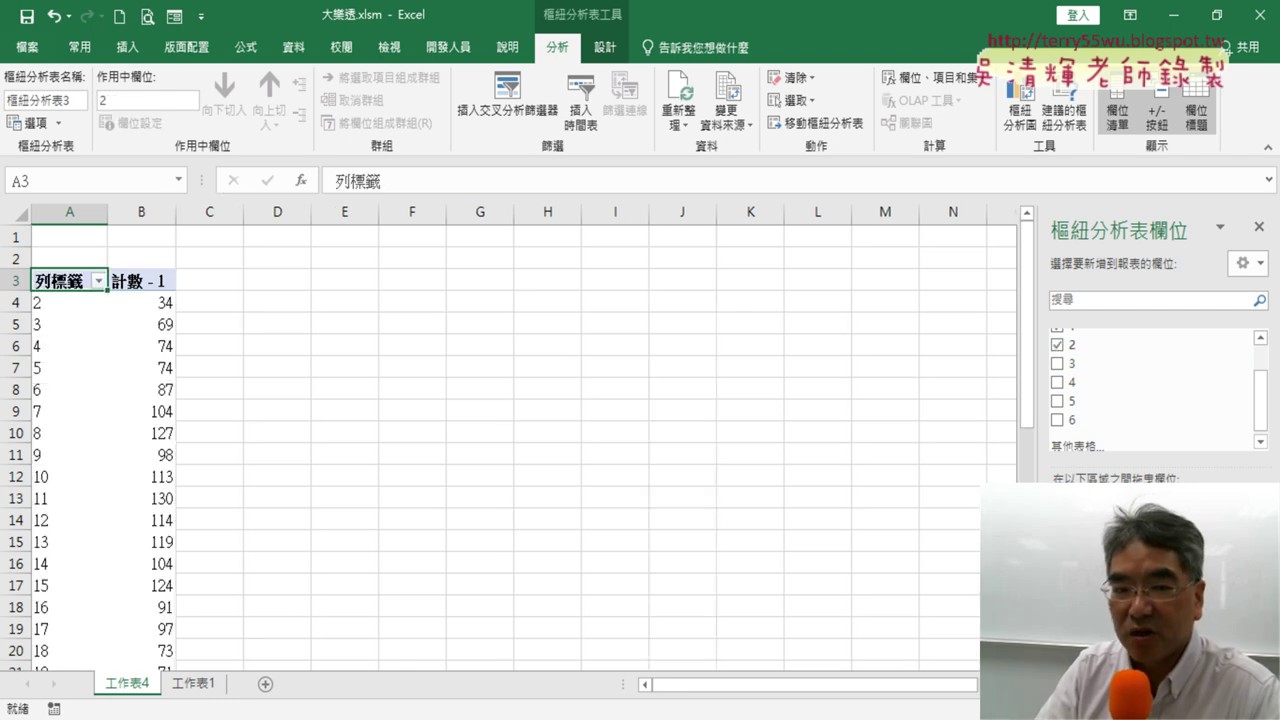
scroll(145, 389, down, 2)
scroll(145, 389, down, 3)
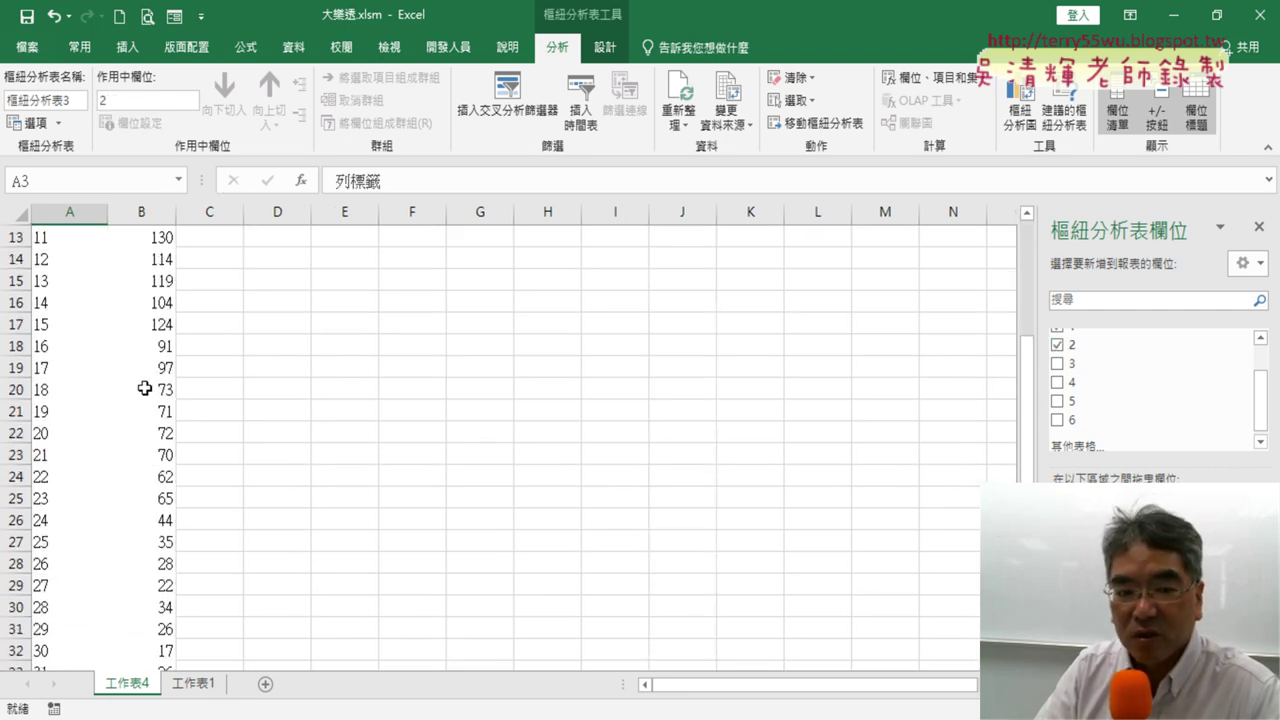
scroll(145, 389, down, 3)
scroll(145, 389, down, 3)
scroll(145, 389, up, 3)
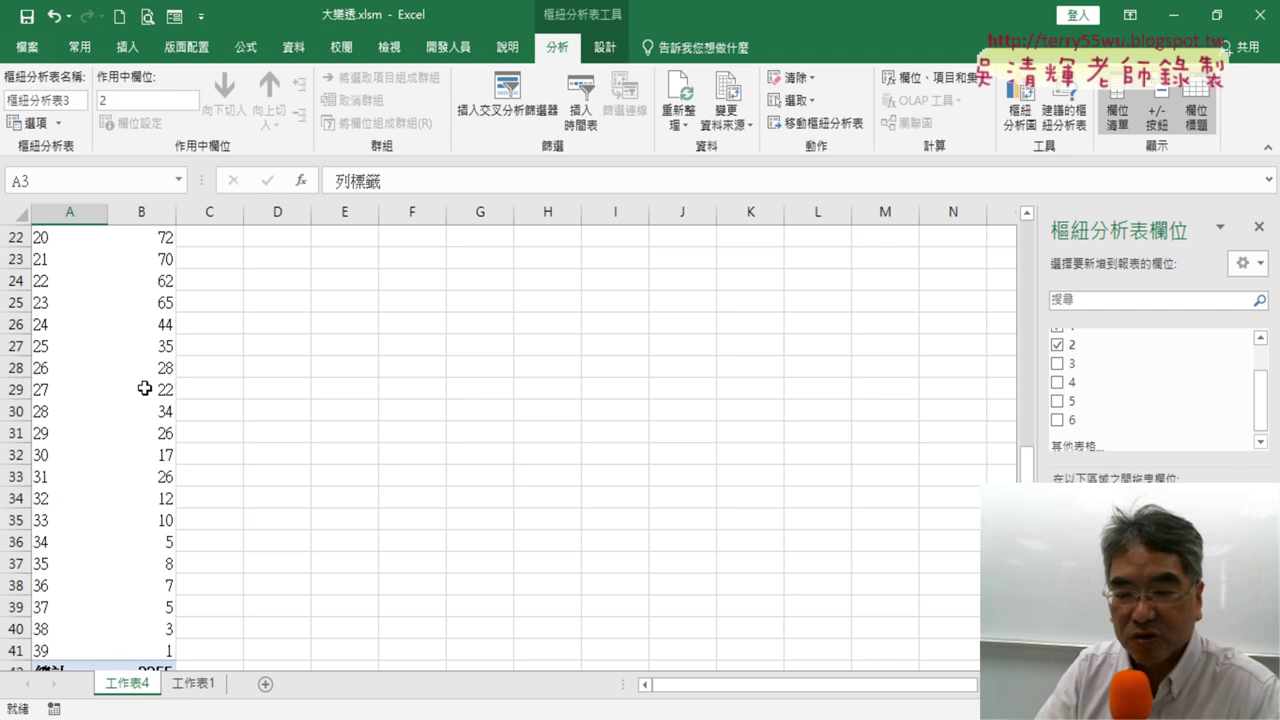
scroll(145, 389, up, 7)
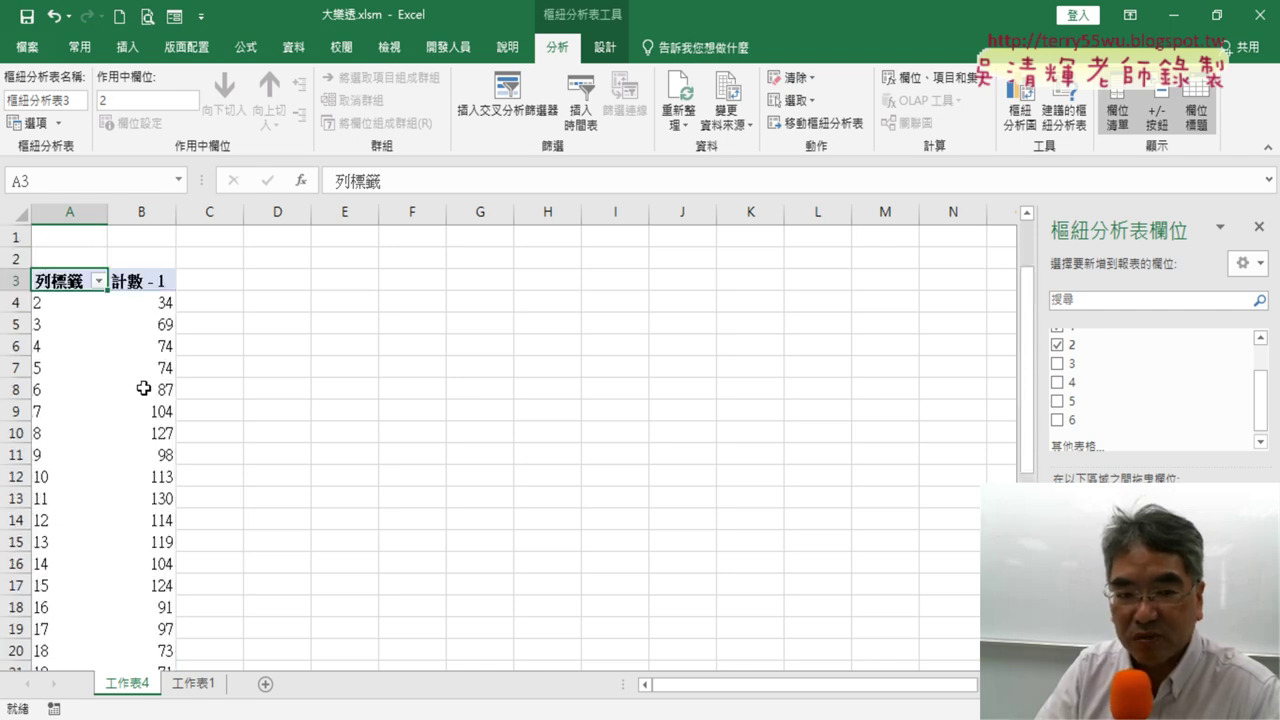
click(1057, 363)
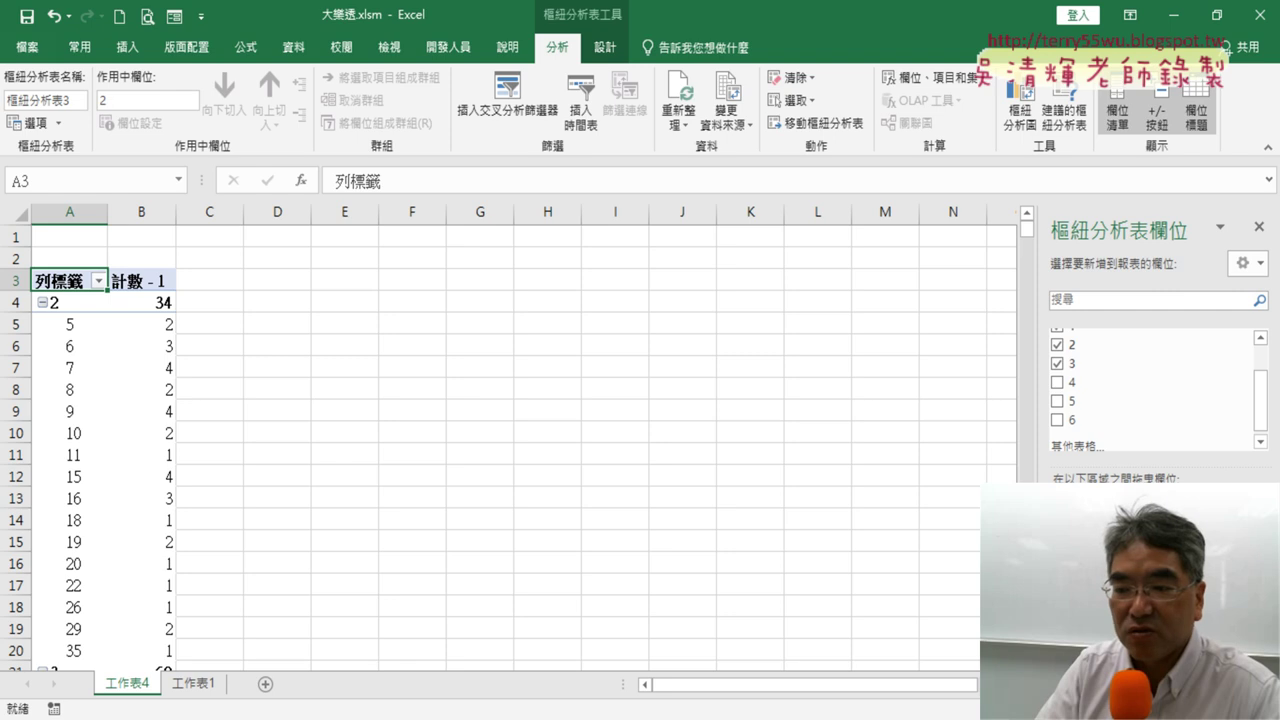
click(1057, 344)
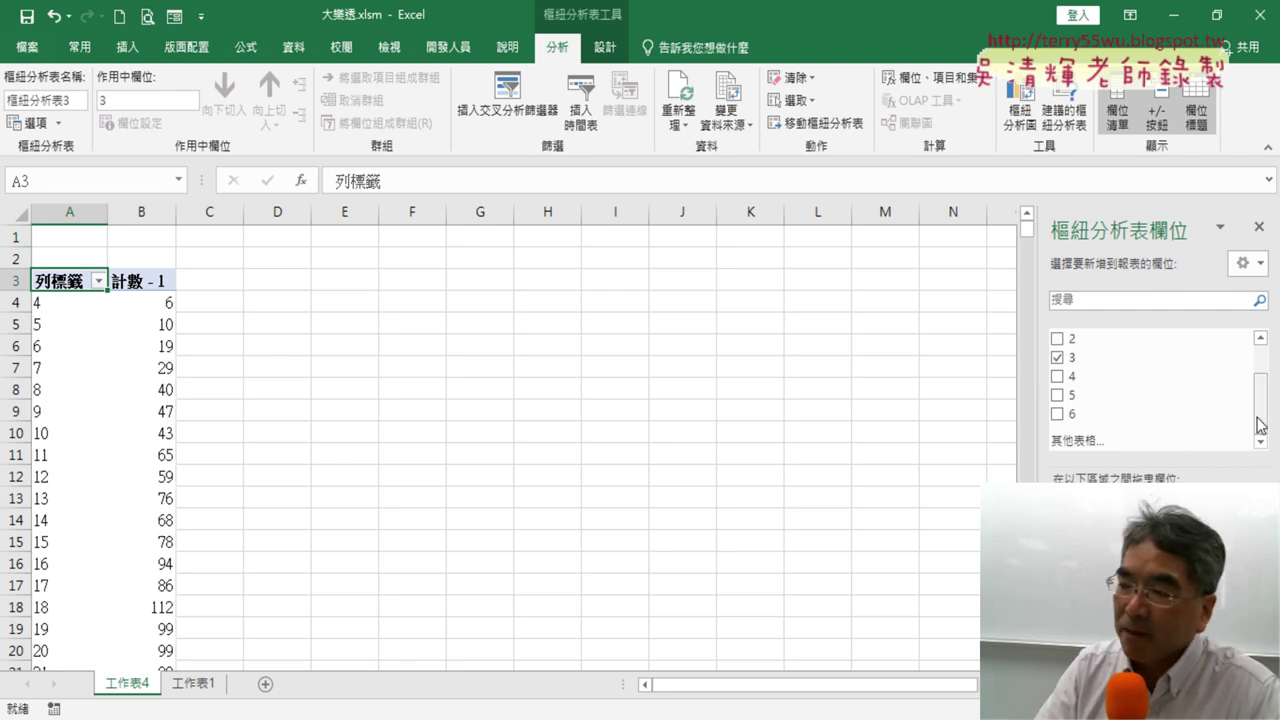
Try field 4 as PivotTable column labels, remove it, and return to sheet 工作表1
drag(1259, 425, 1263, 425)
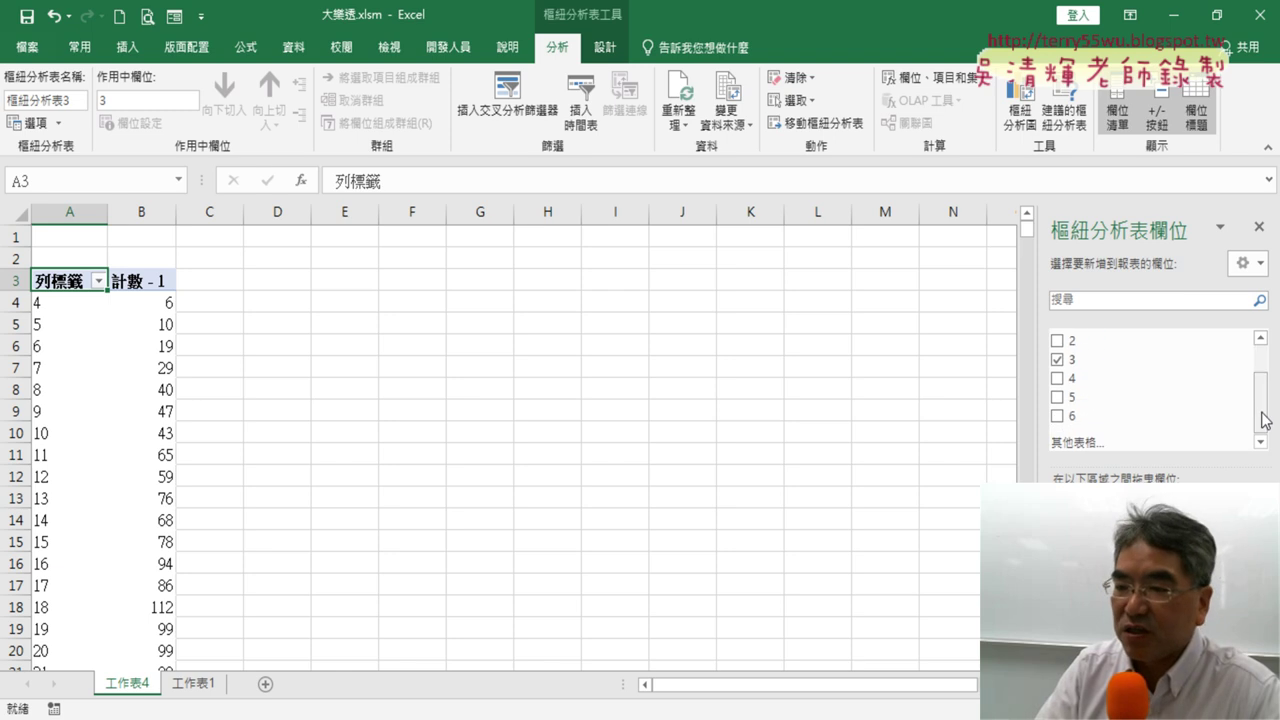
click(1057, 376)
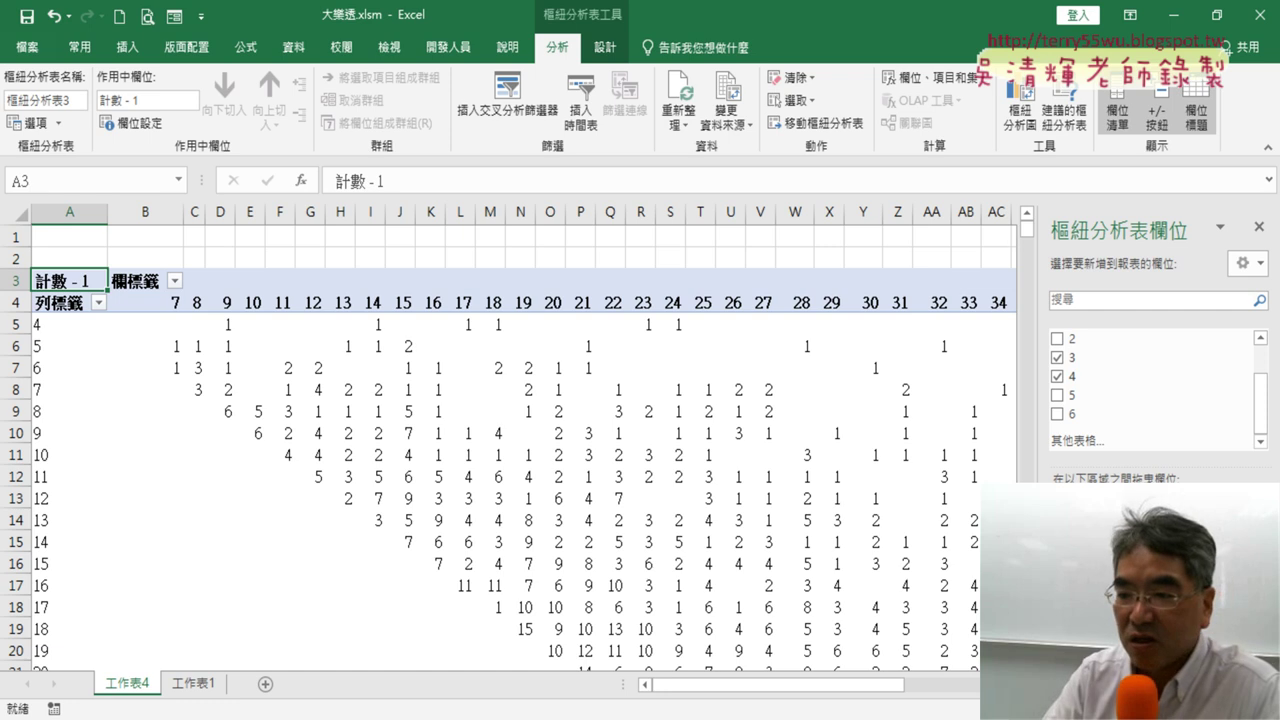
drag(1155, 390, 1146, 383)
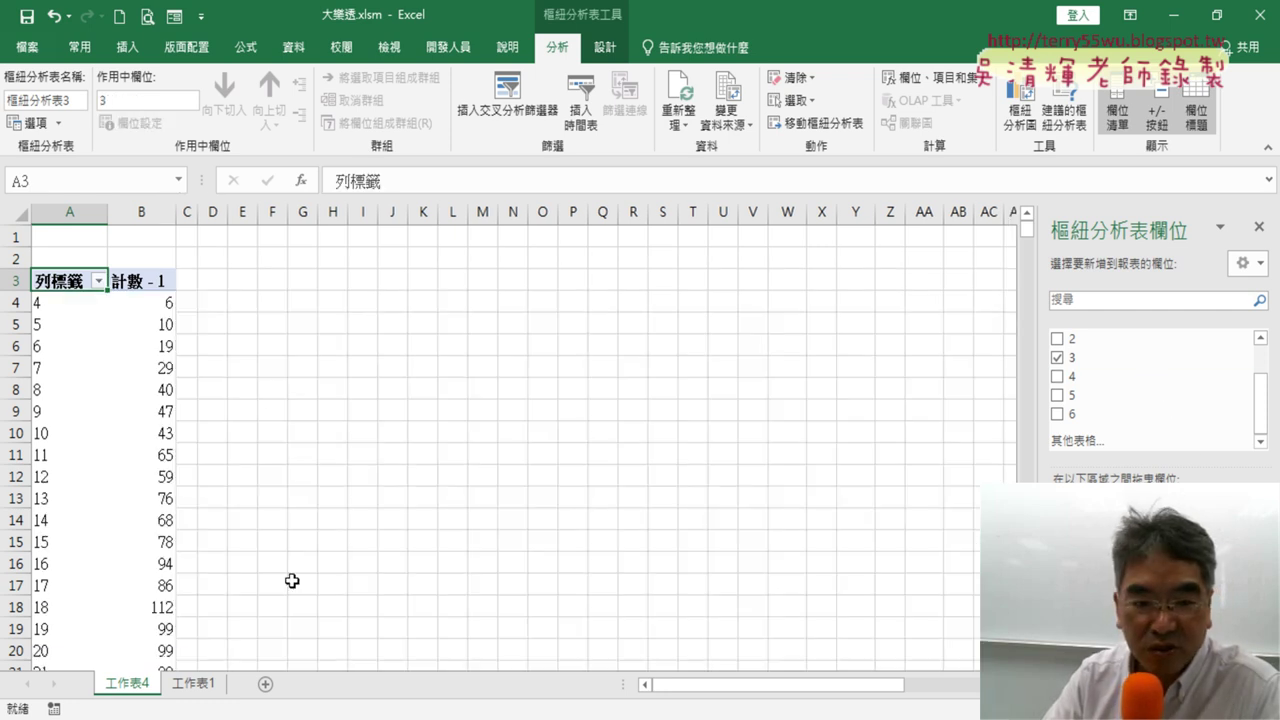
click(204, 688)
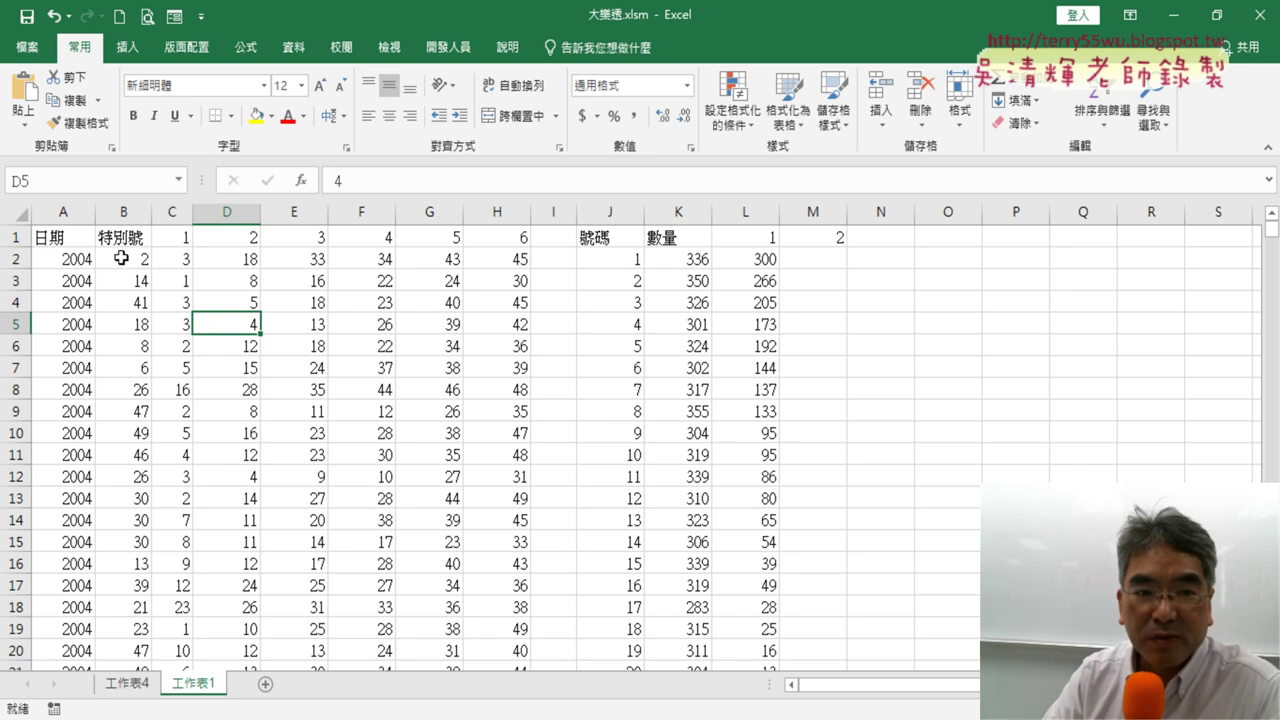
Show the Insert ribbon on 工作表1 to reach the PivotTable command again
click(127, 47)
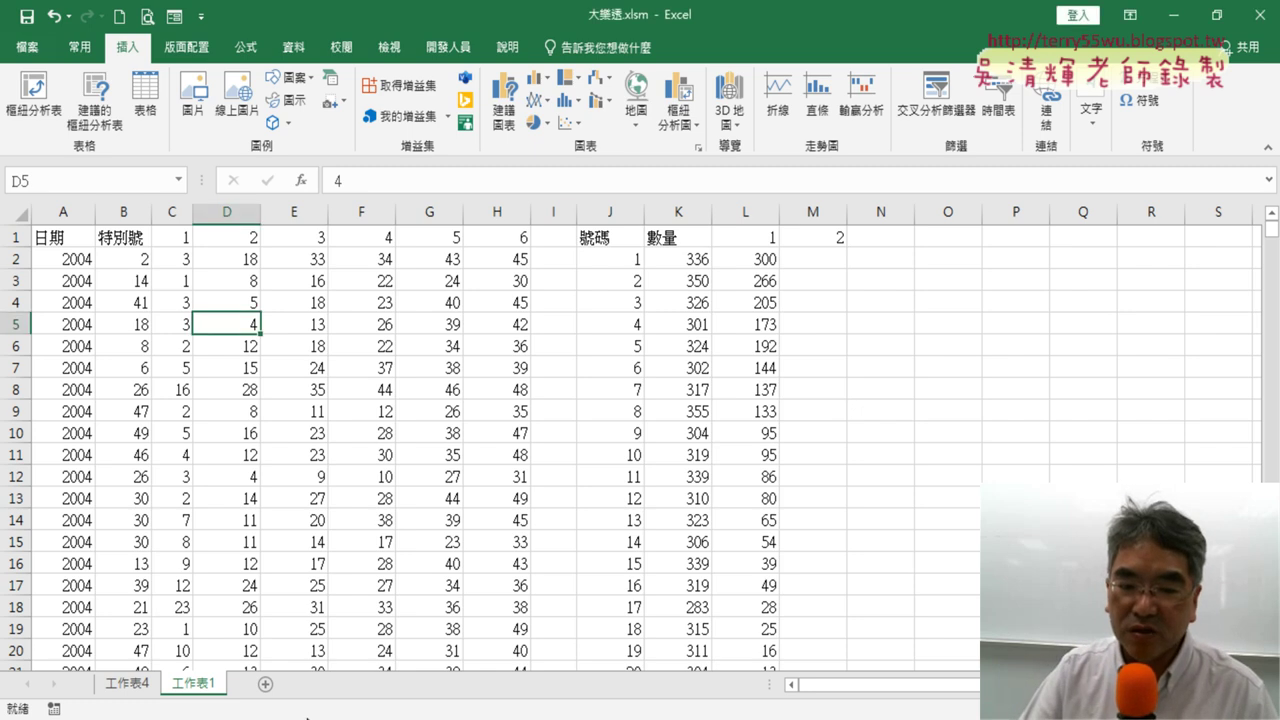
scroll(1008, 443, down, 1)
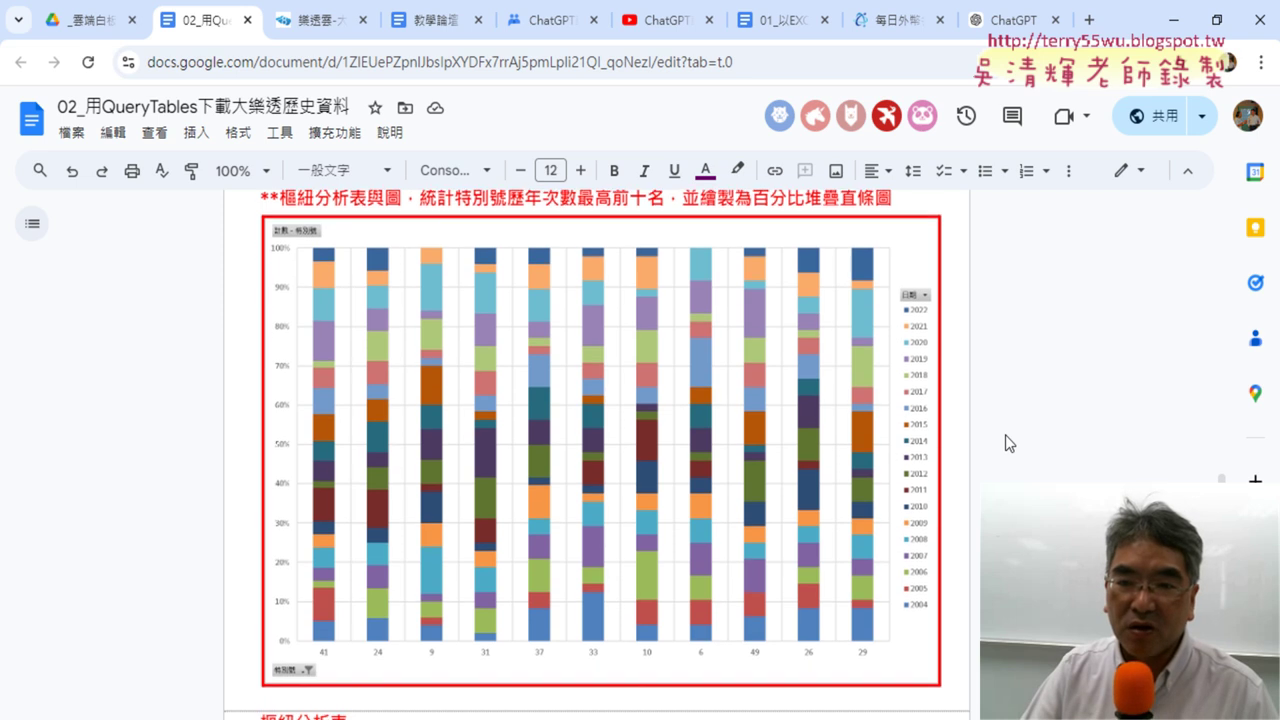